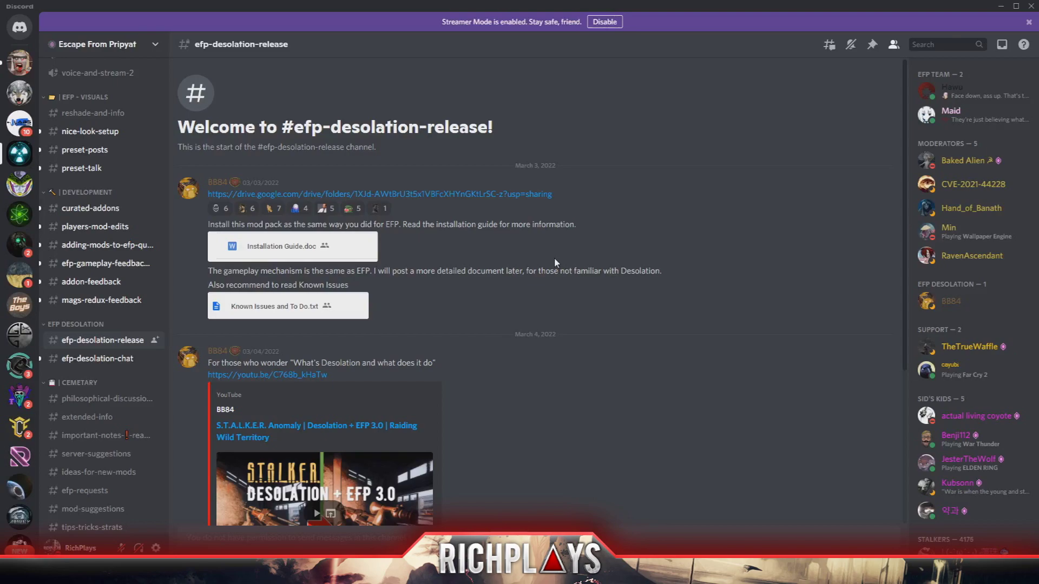
# Step: Switch to the browser and review the EFP+Desolation Drive folder and the ModOrganizer2 v2.4.4 release page on GitHub
pyautogui.hotkey('alt', 'Tab')
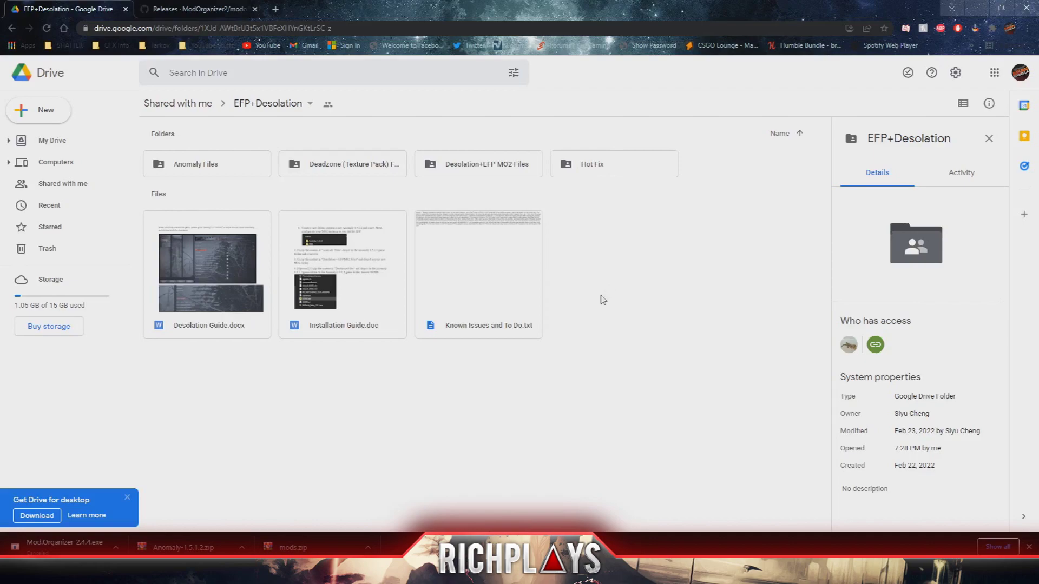
pyautogui.click(168, 9)
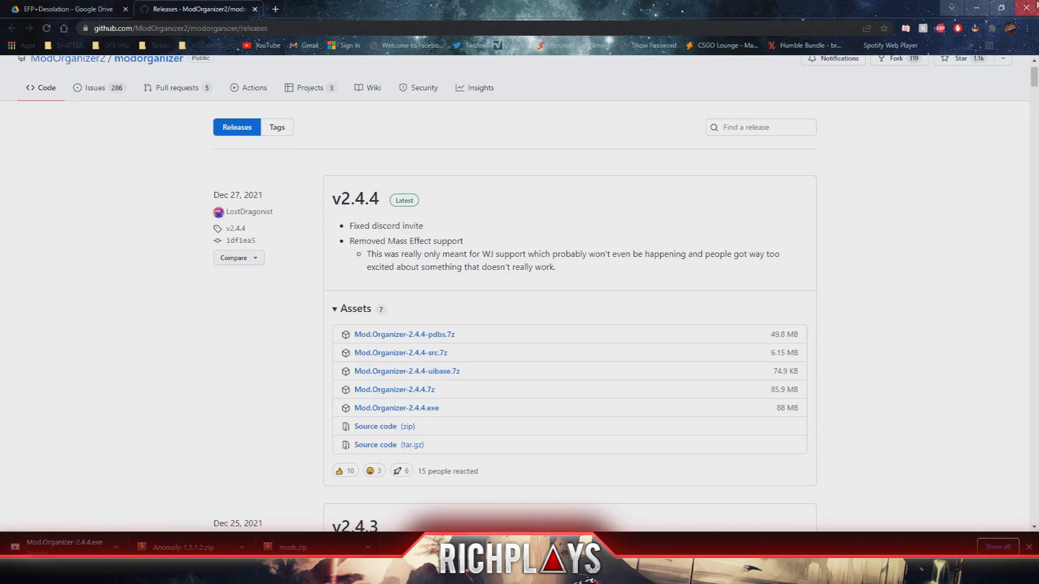
pyautogui.click(977, 7)
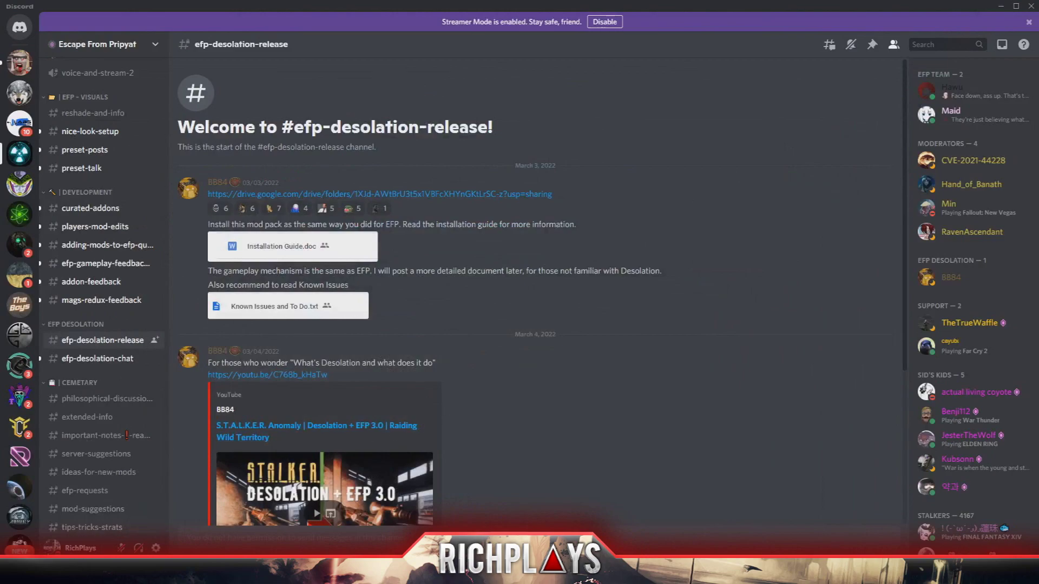
# Step: In File Explorer, create a folder named Anomaly inside C:\Stalker Desolation
pyautogui.click(142, 544)
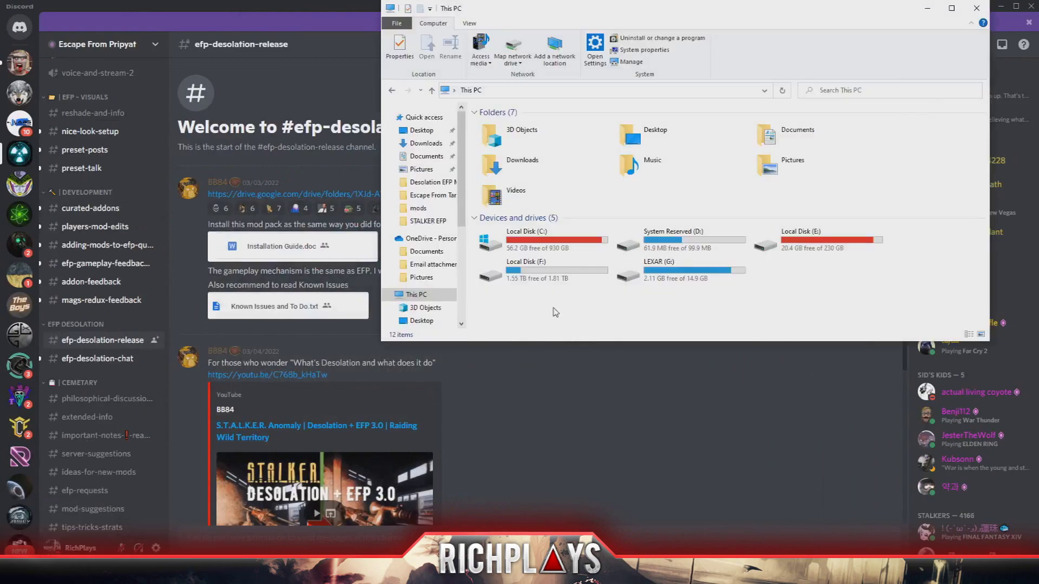
pyautogui.doubleClick(536, 247)
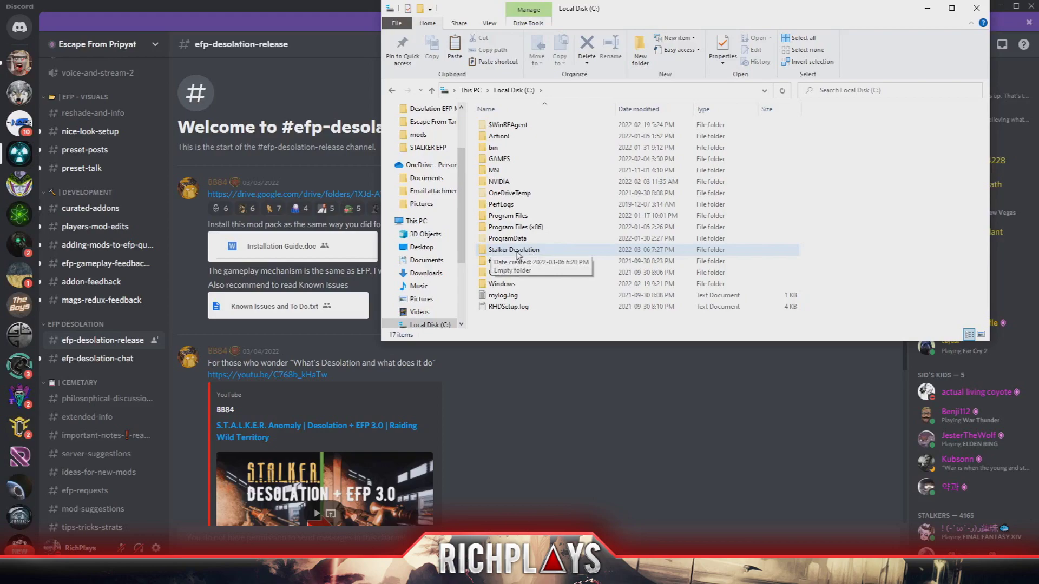
pyautogui.doubleClick(506, 251)
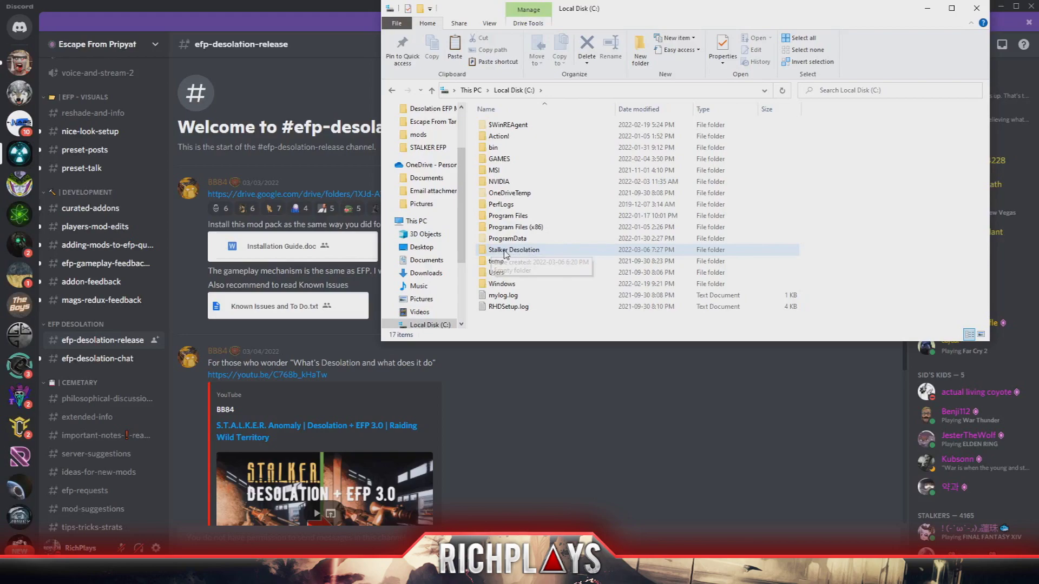
pyautogui.rightClick(538, 194)
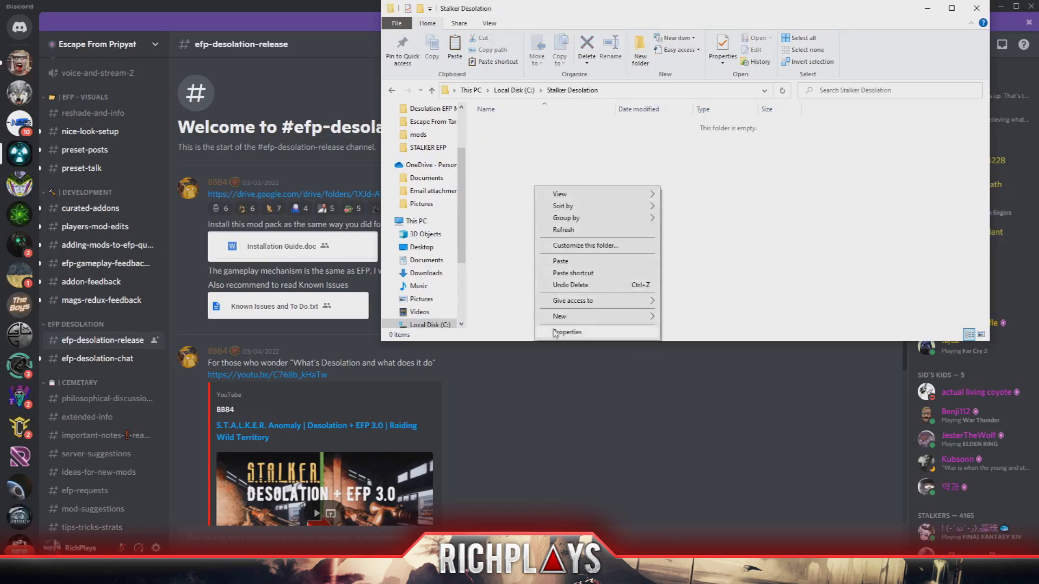
pyautogui.moveTo(563, 316)
pyautogui.click(683, 318)
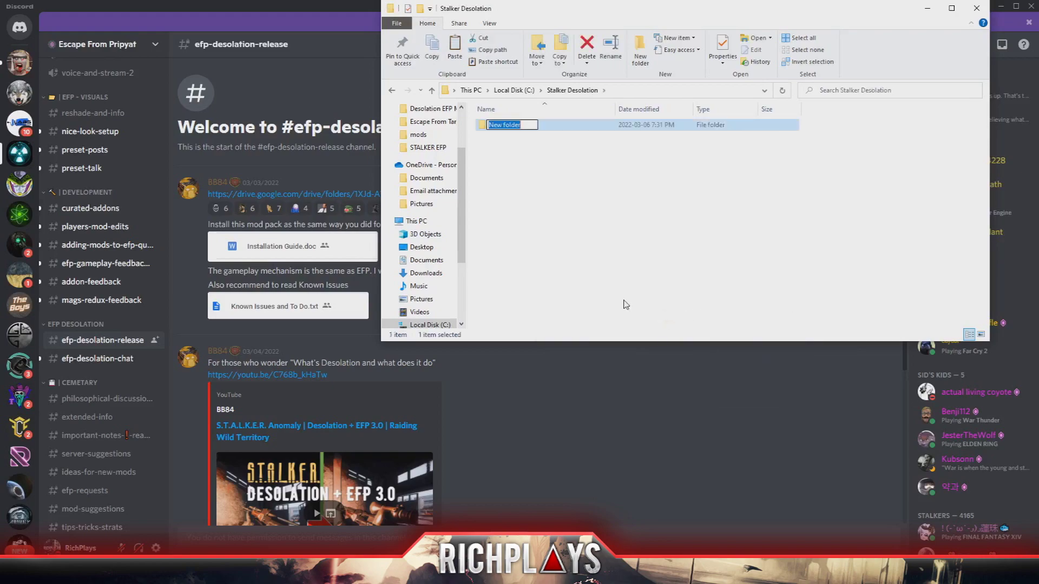
pyautogui.write('Anomaly')
pyautogui.press('Return')
# Step: Create a second folder named MO2 next to the Anomaly folder
pyautogui.rightClick(574, 266)
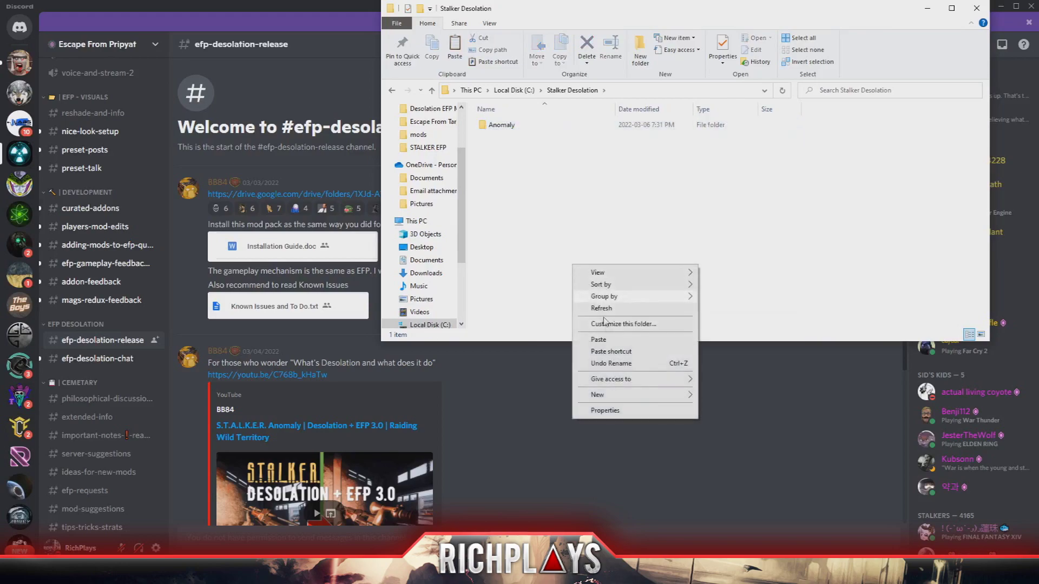
pyautogui.moveTo(614, 394)
pyautogui.click(721, 396)
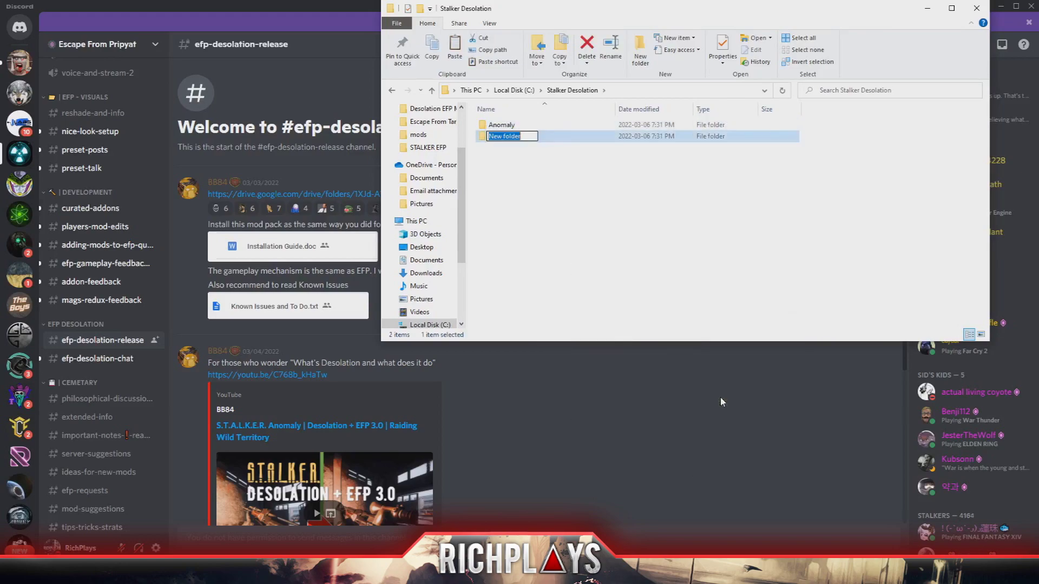
pyautogui.write('MO2')
pyautogui.press('Return')
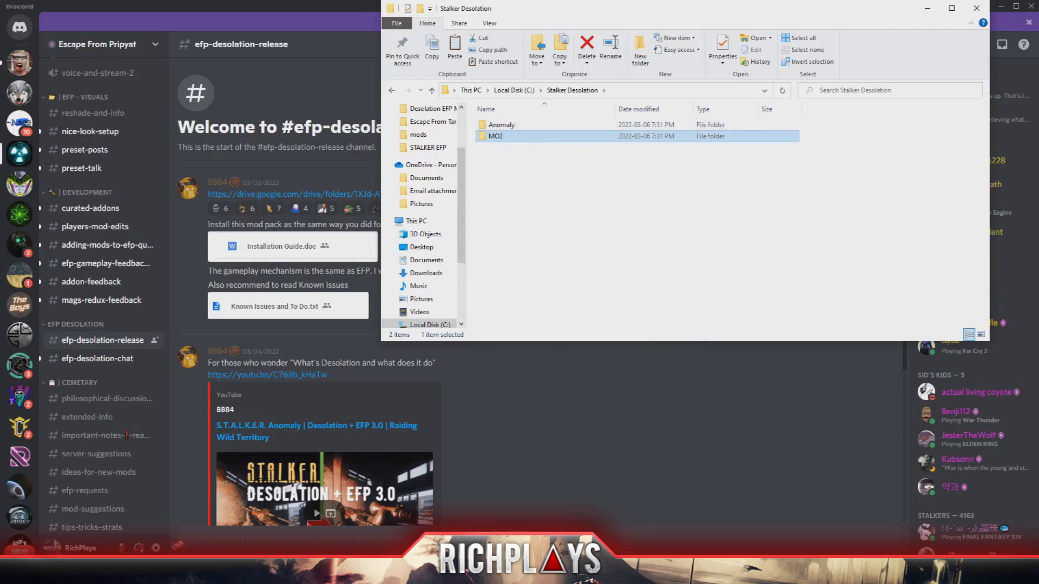
# Step: Bring up the DESOLATION FILES window and place it so that the Stalker Desolation folder contents stay visible
pyautogui.click(114, 575)
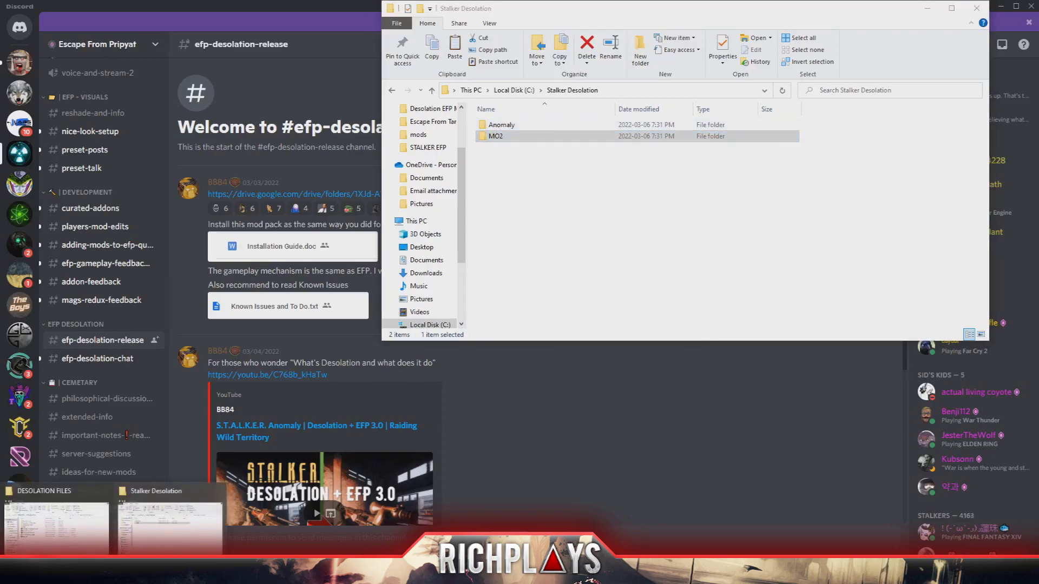
pyautogui.click(61, 541)
pyautogui.moveTo(370, 50); pyautogui.dragTo(176, 28)
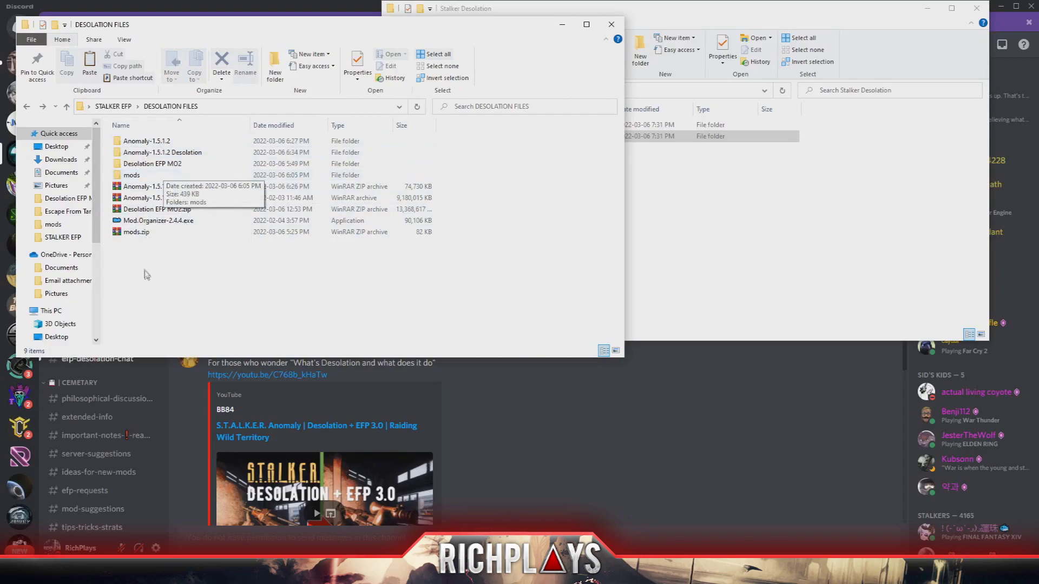
pyautogui.click(202, 299)
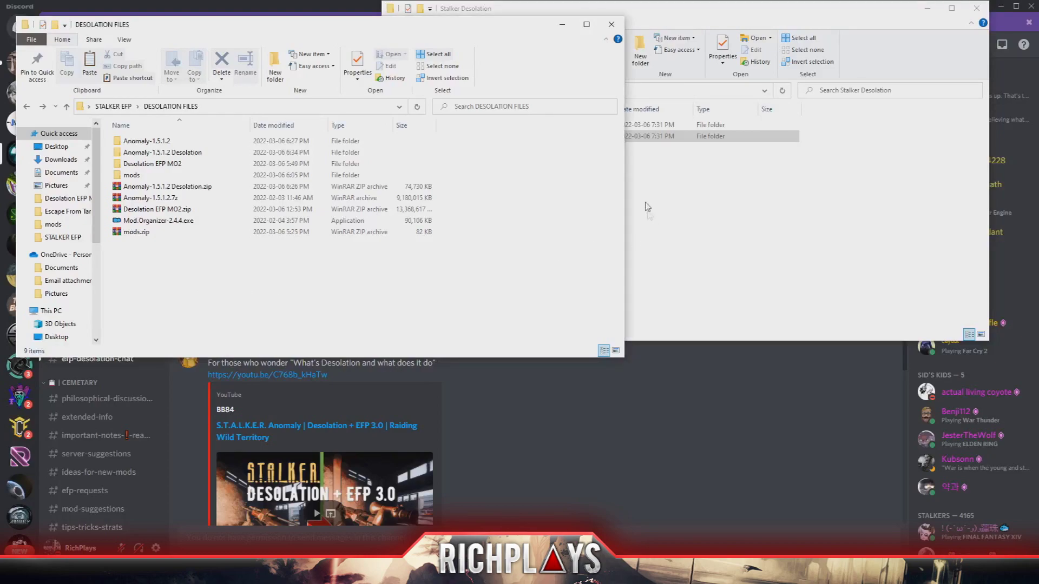
pyautogui.moveTo(374, 28); pyautogui.dragTo(744, 192)
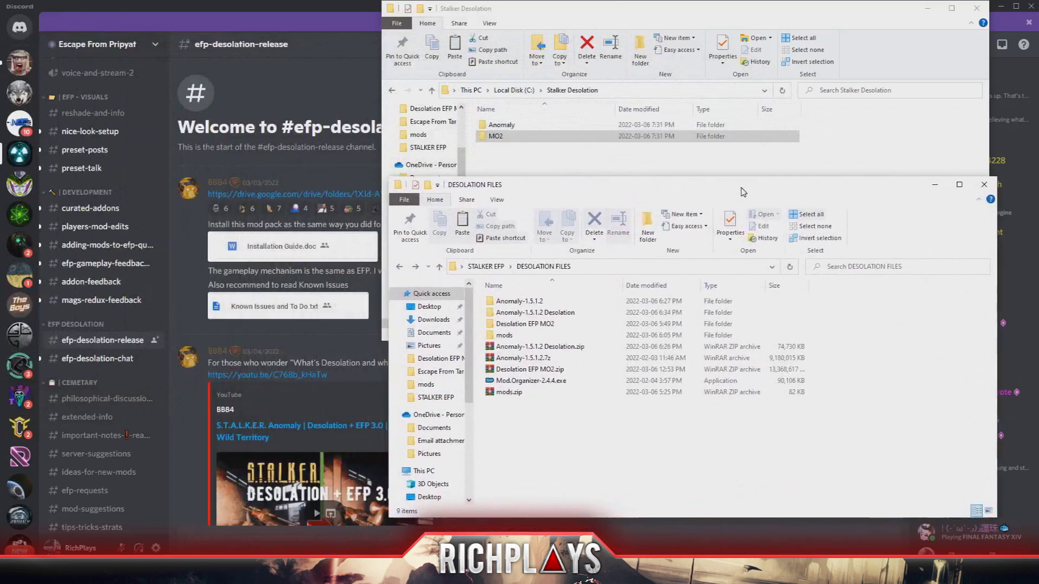
# Step: Copy all contents of the Anomaly-1.5.1.2 folder into C:\Stalker Desolation\Anomaly
pyautogui.doubleClick(523, 307)
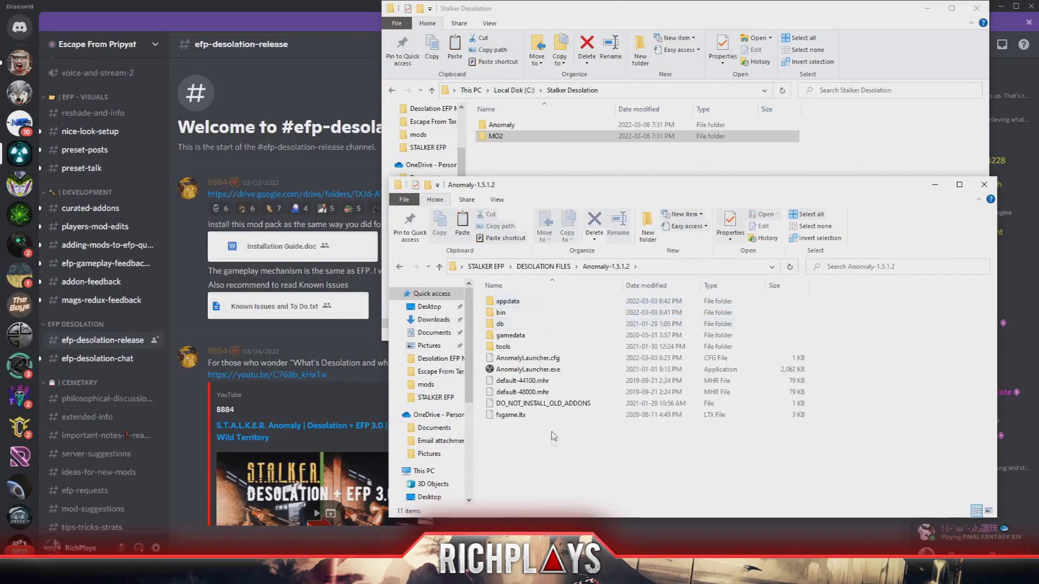
pyautogui.moveTo(581, 448); pyautogui.dragTo(508, 311)
pyautogui.doubleClick(515, 125)
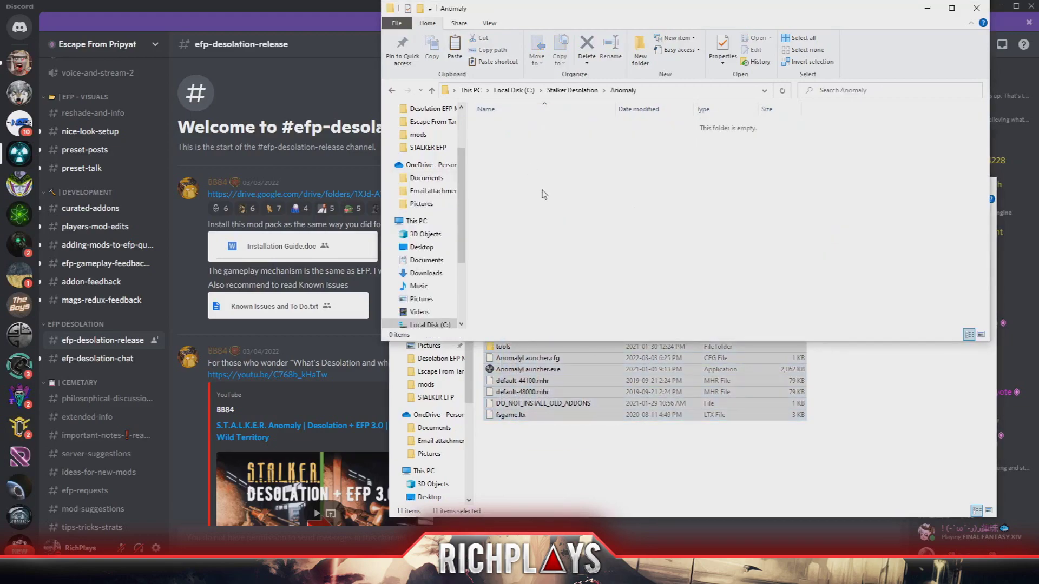
pyautogui.hotkey('ctrl', 'v')
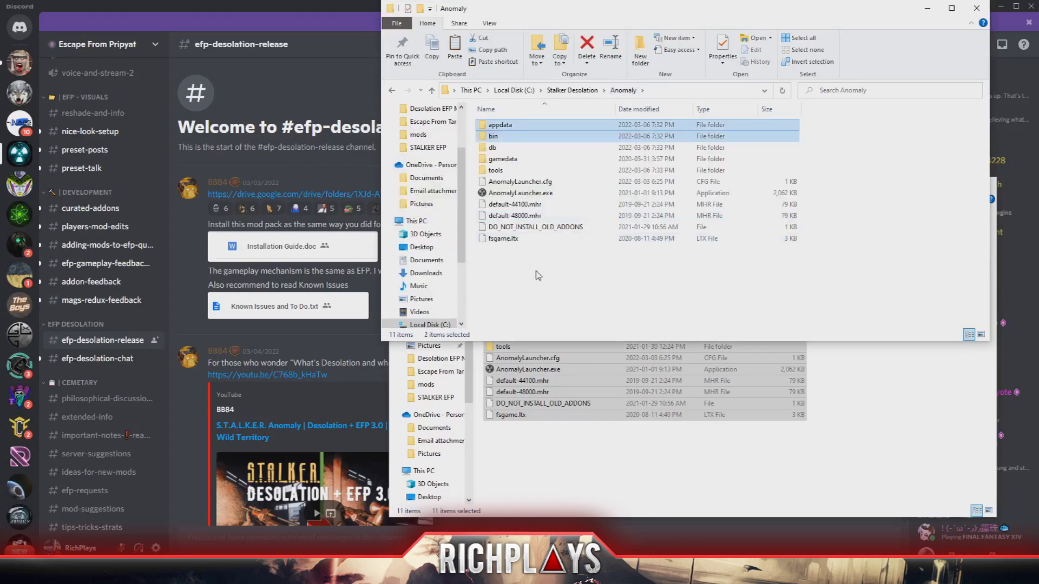
# Step: Run the game once through AnomalyLauncher.exe in the new Anomaly folder and exit to Windows from the main menu
pyautogui.doubleClick(504, 197)
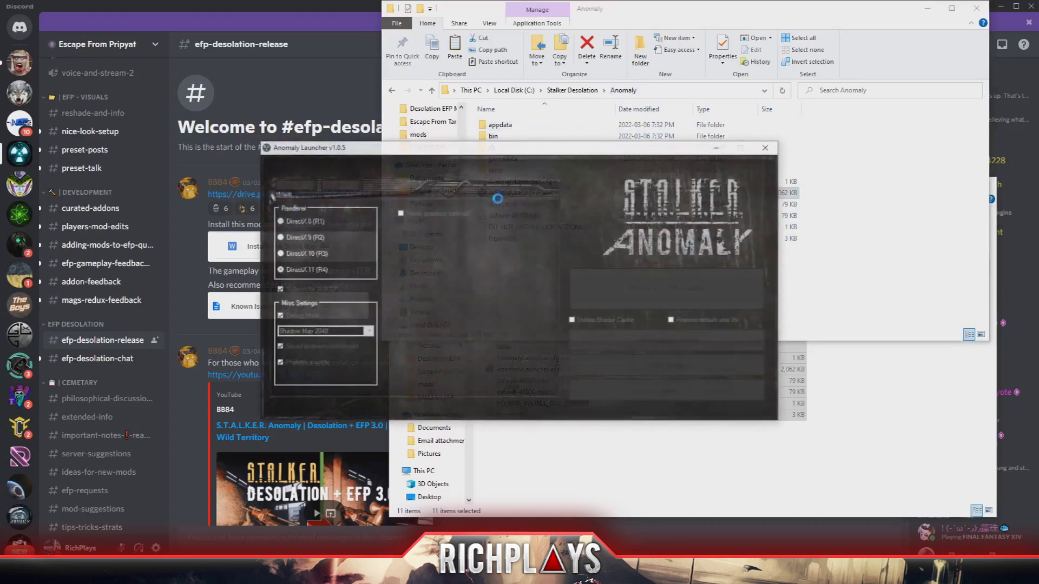
pyautogui.click(597, 297)
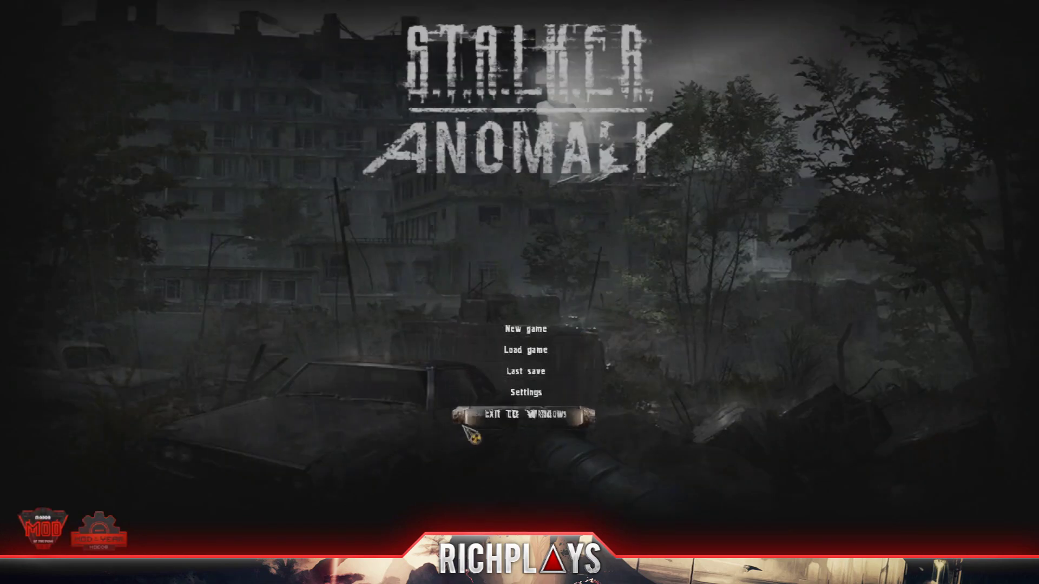
pyautogui.click(517, 414)
pyautogui.click(475, 363)
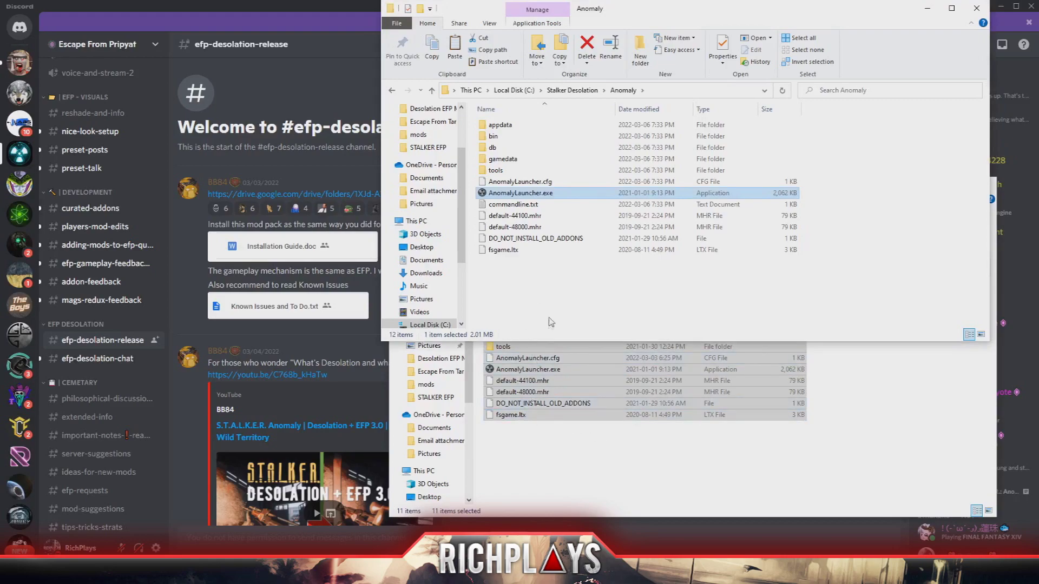
# Step: Start the Mod.Organizer-2.4.4.exe installer from DESOLATION FILES and set its destination to C:\Stalker Desolation\MO2
pyautogui.click(517, 436)
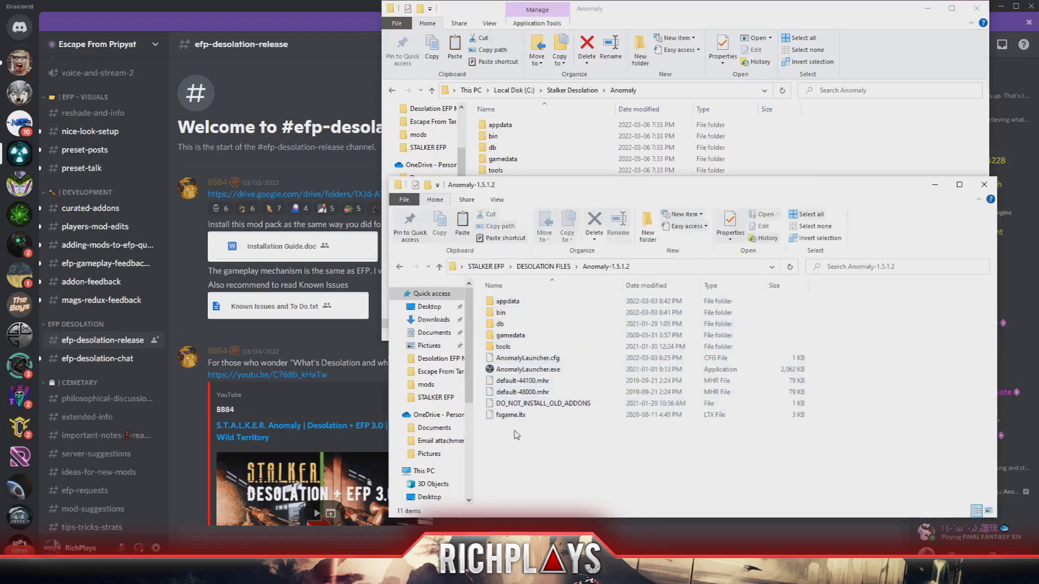
pyautogui.click(399, 267)
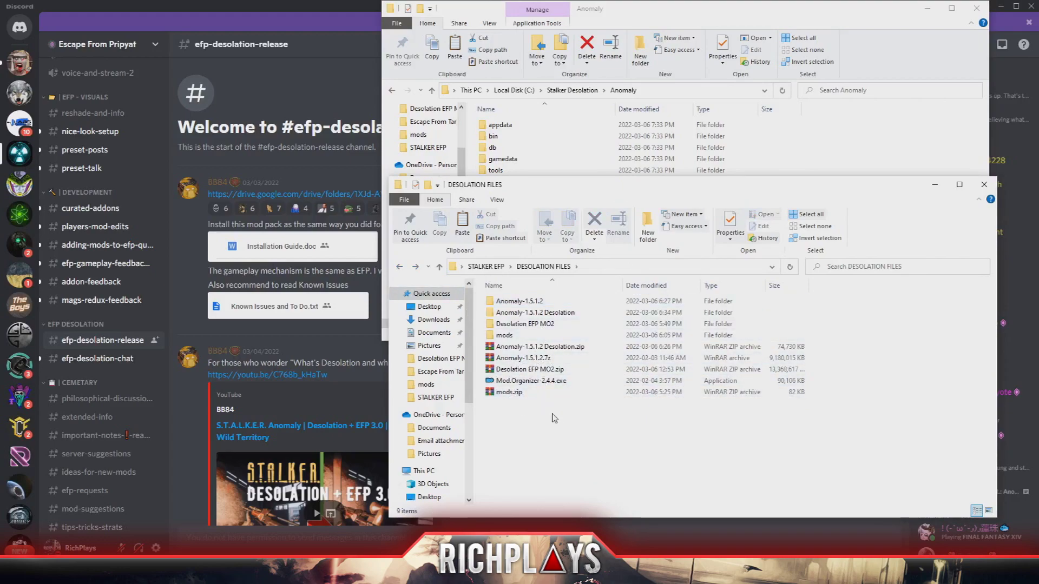
pyautogui.doubleClick(511, 382)
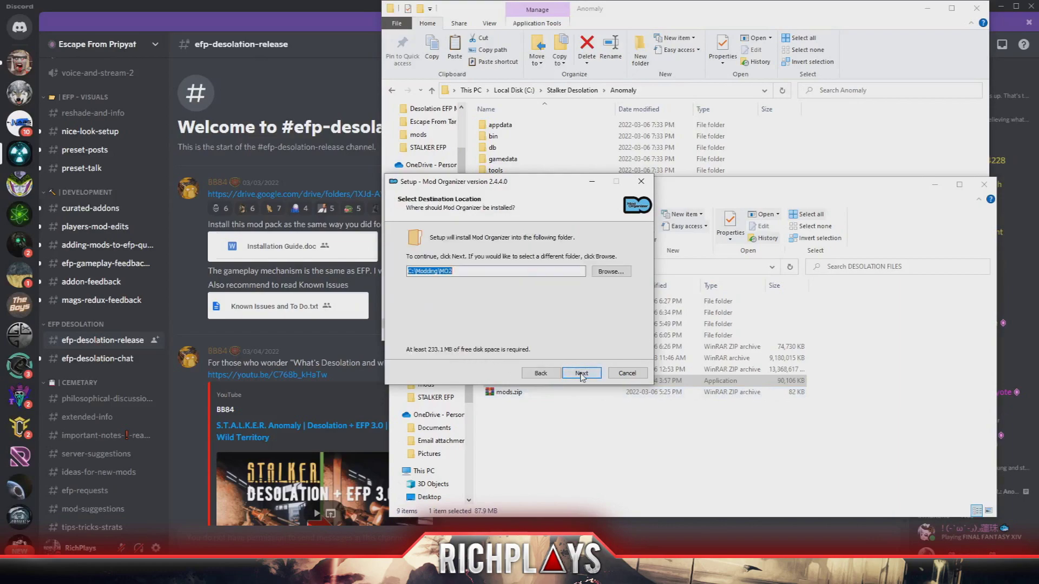
pyautogui.click(613, 269)
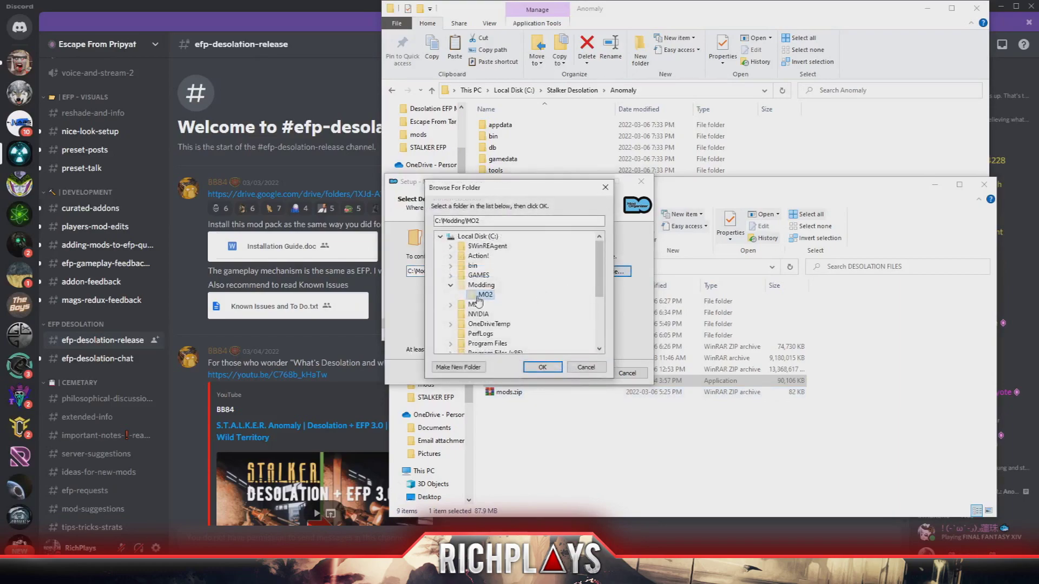
pyautogui.scroll(-1, 464, 306)
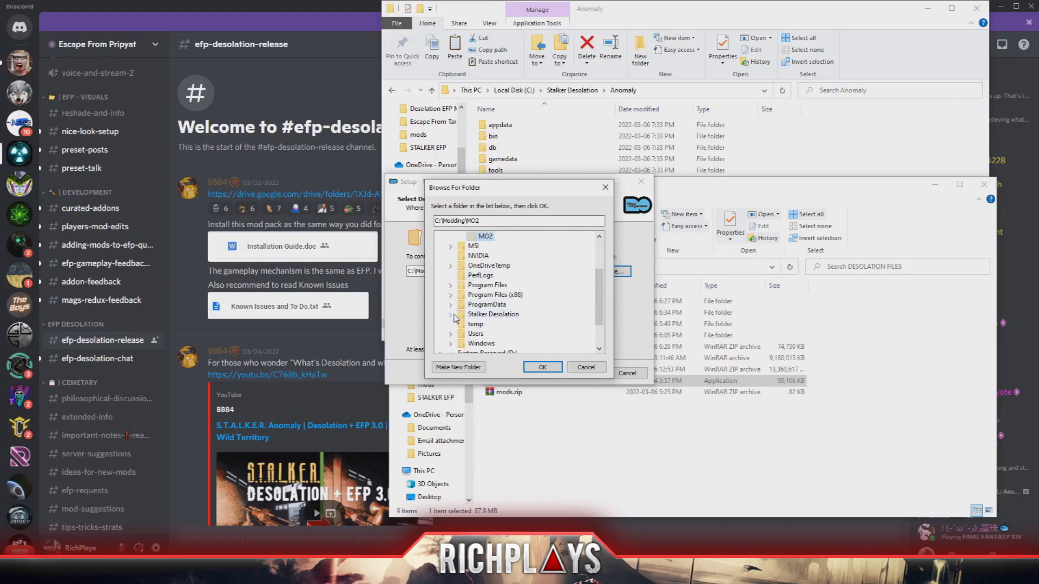
pyautogui.click(450, 314)
pyautogui.click(480, 335)
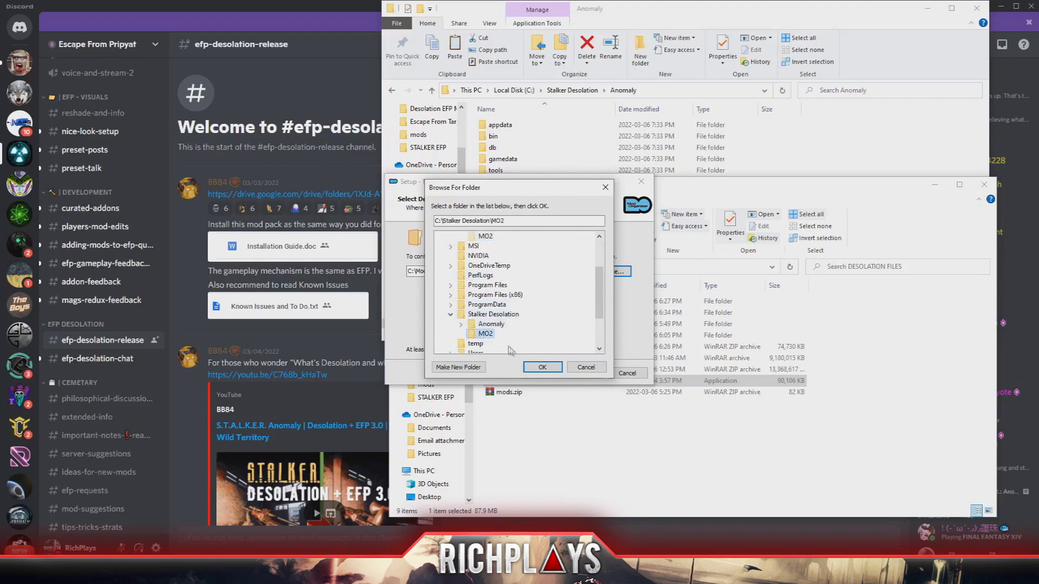
pyautogui.click(534, 369)
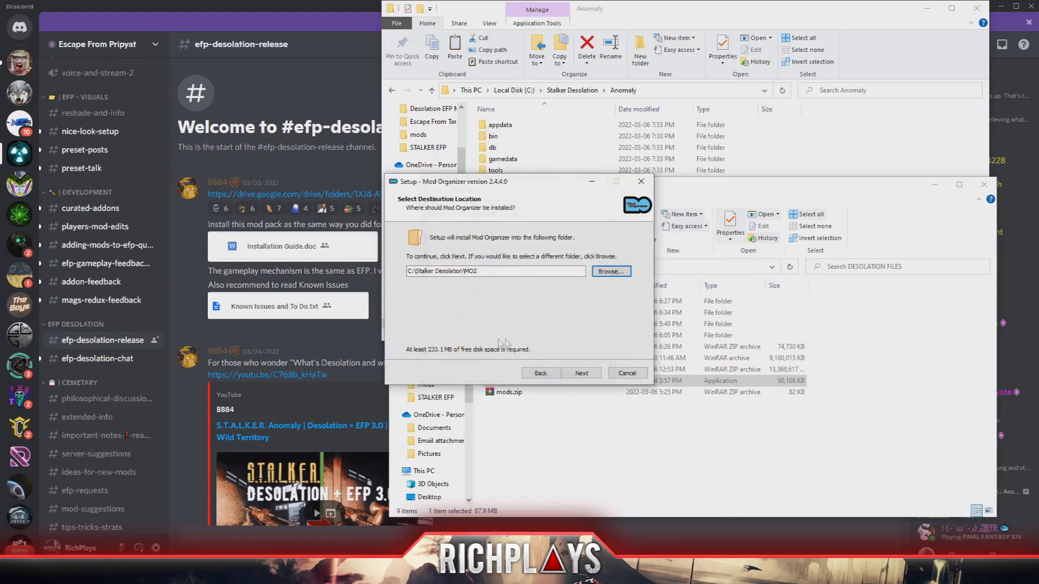
# Step: Install Mod Organizer with the default setup options and finish the wizard so the program launches
pyautogui.click(569, 374)
pyautogui.click(581, 373)
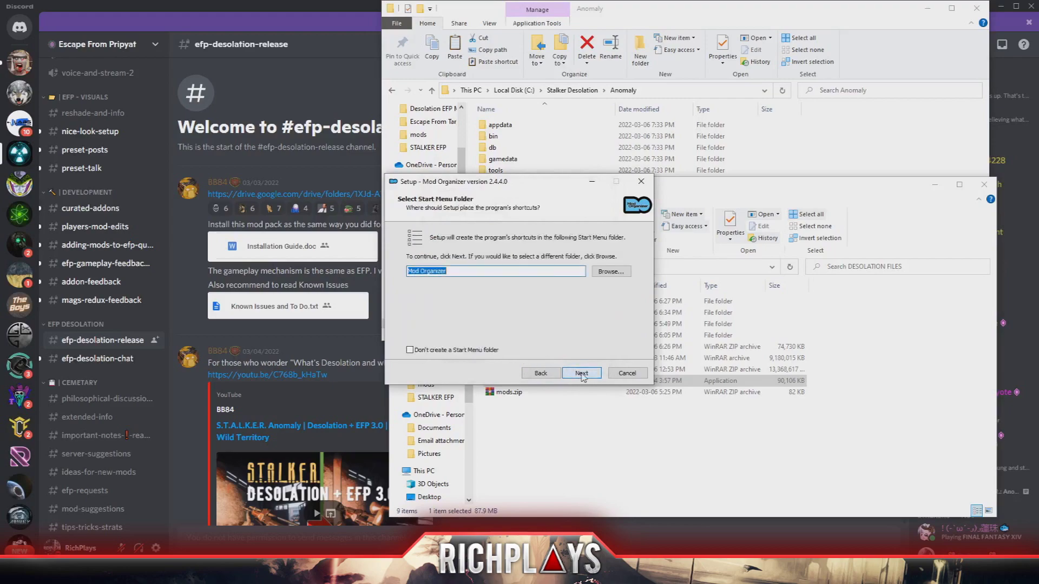
pyautogui.click(580, 374)
pyautogui.click(580, 374)
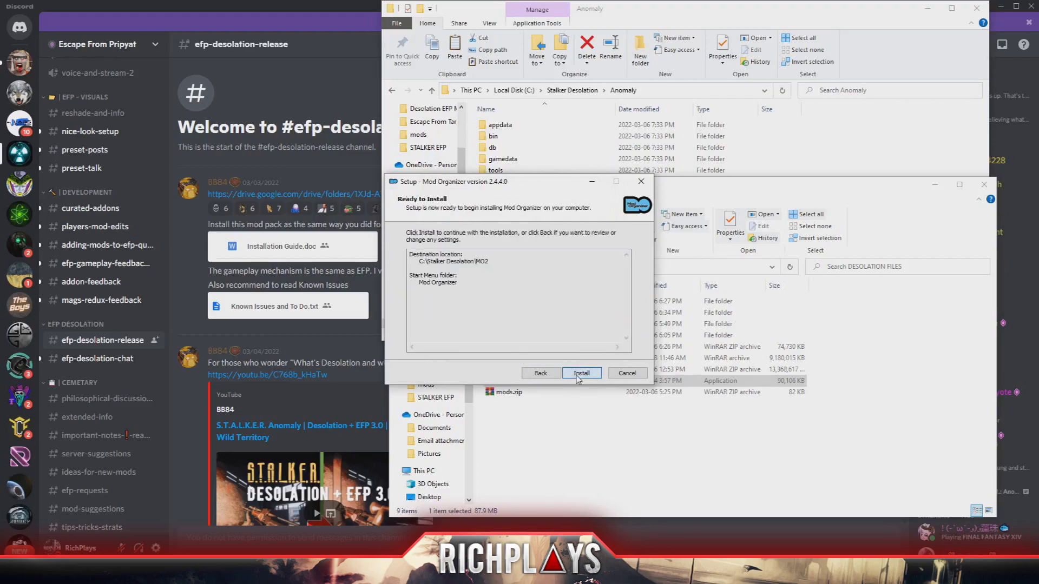
pyautogui.click(577, 376)
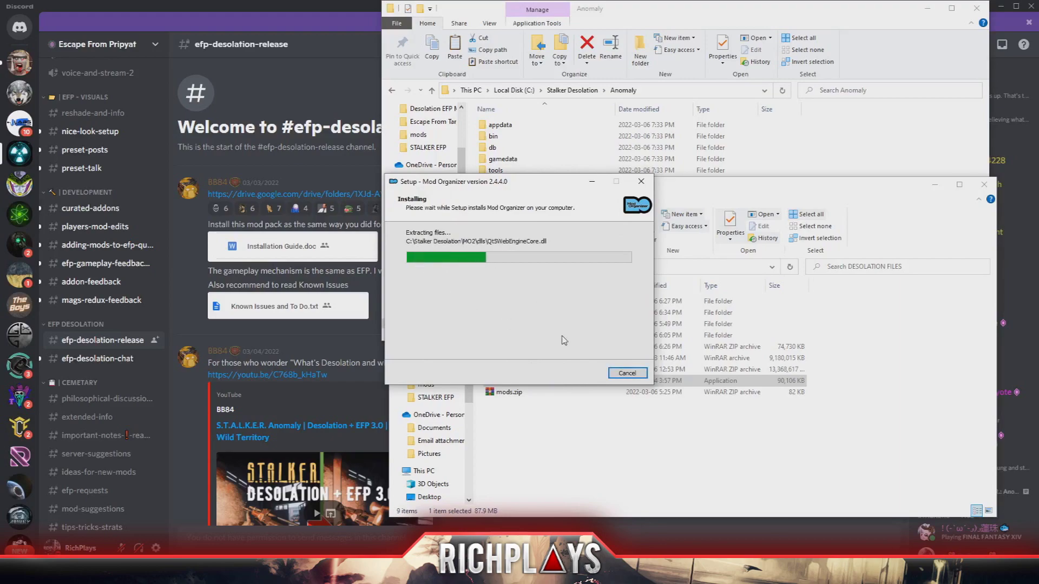
pyautogui.click(581, 373)
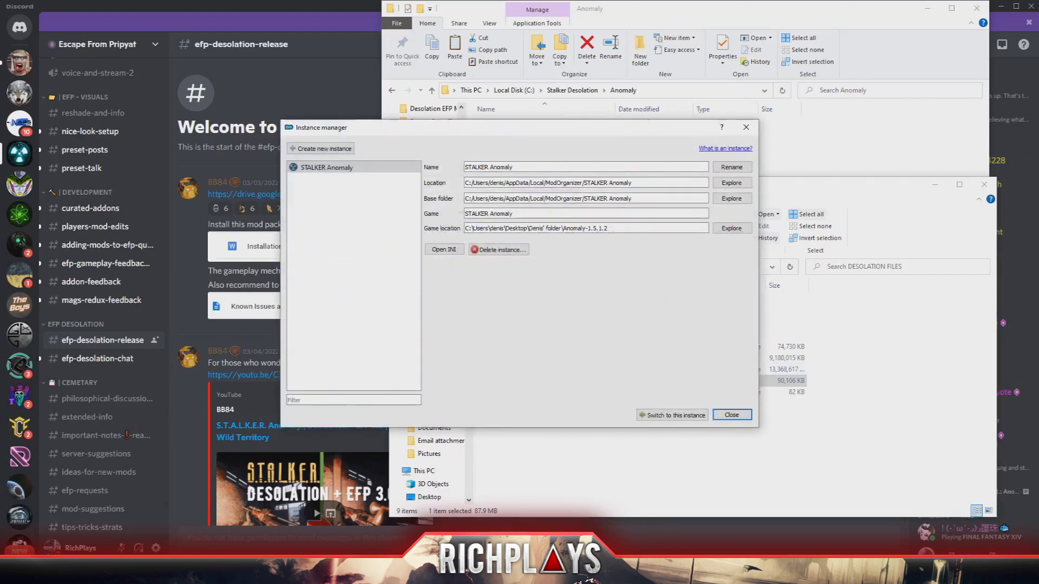
# Step: Create a portable Mod Organizer instance that manages the game installation in C:\Stalker Desolation\Anomaly
pyautogui.click(323, 149)
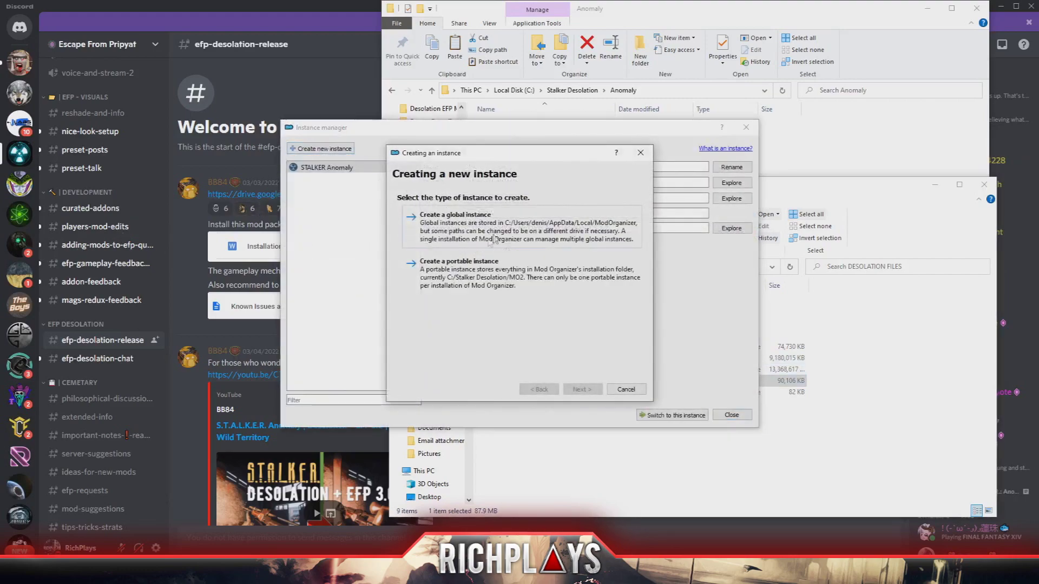
pyautogui.click(458, 279)
pyautogui.scroll(-3, 435, 332)
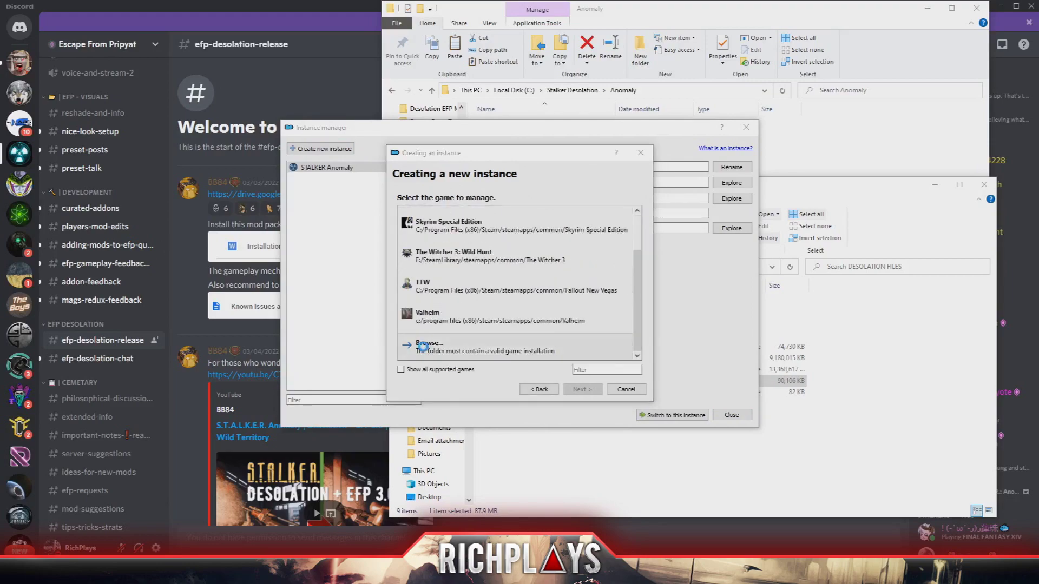
pyautogui.click(426, 350)
pyautogui.click(582, 188)
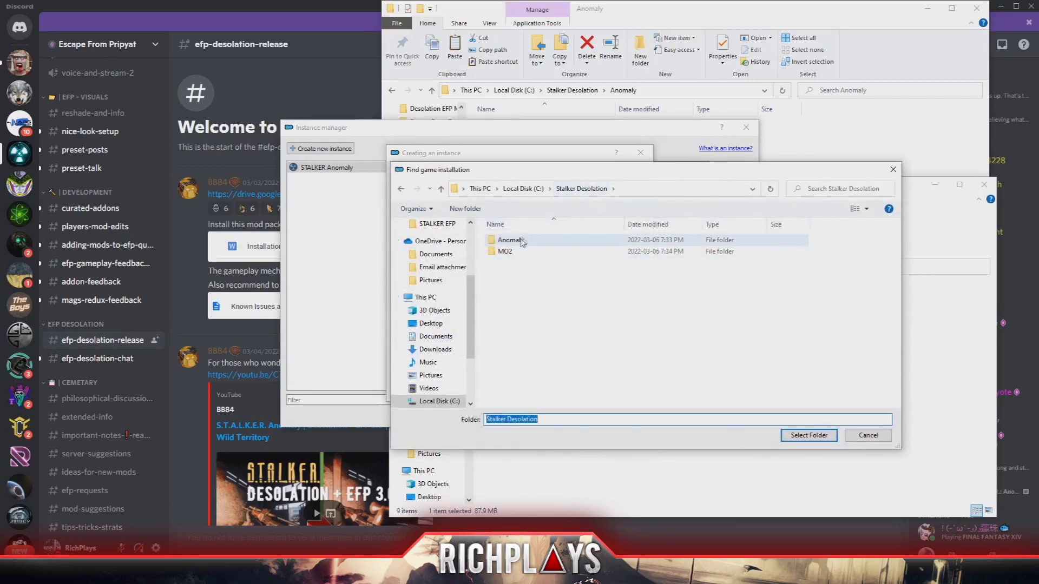
pyautogui.click(519, 242)
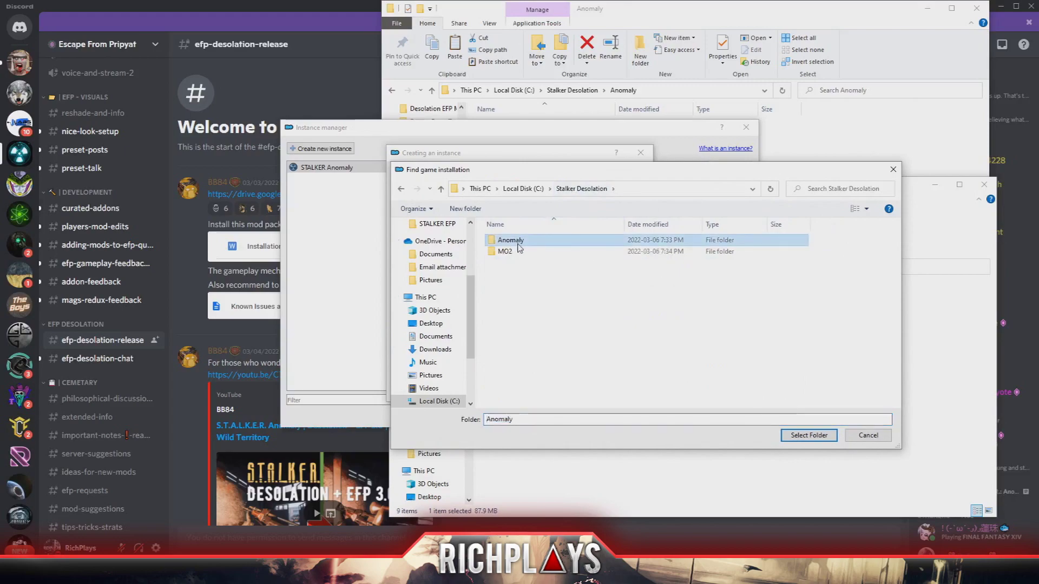
pyautogui.click(809, 436)
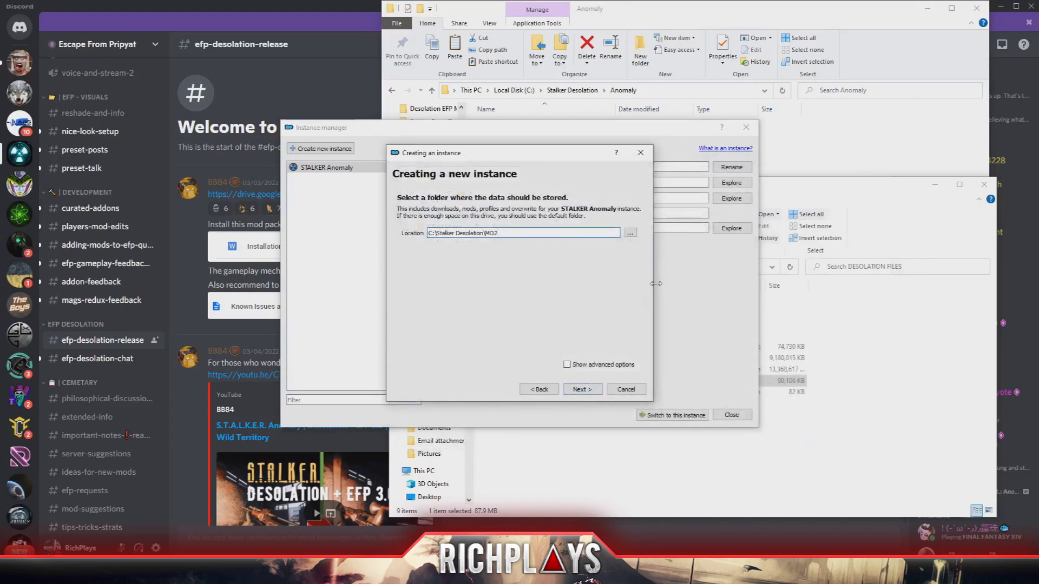
# Step: Finish the instance setup with C:\Stalker Desolation\MO2 as data location and no Nexus link, and close Mod Organizer
pyautogui.click(585, 392)
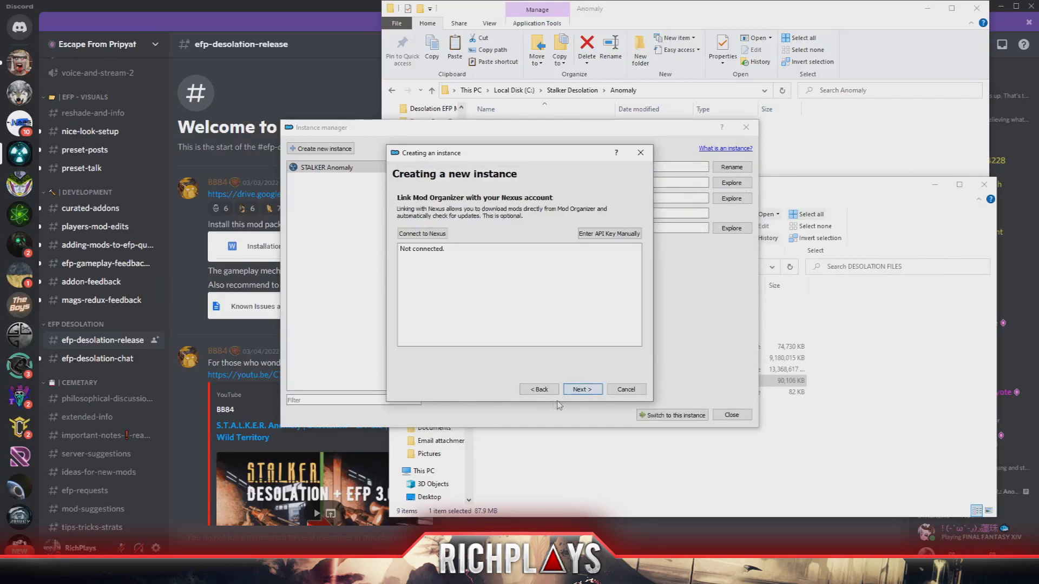
pyautogui.click(583, 390)
pyautogui.click(582, 391)
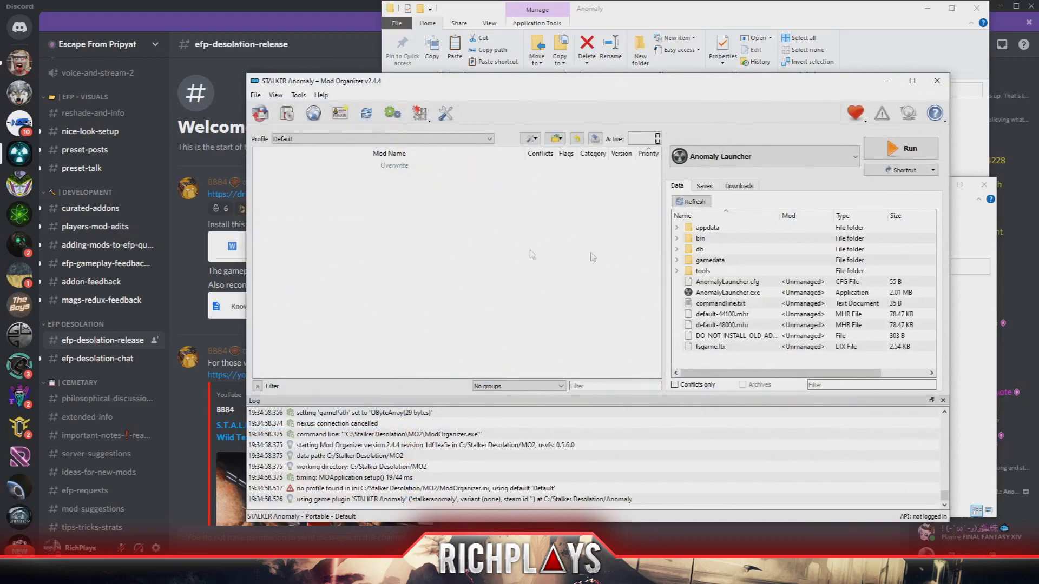
pyautogui.click(936, 82)
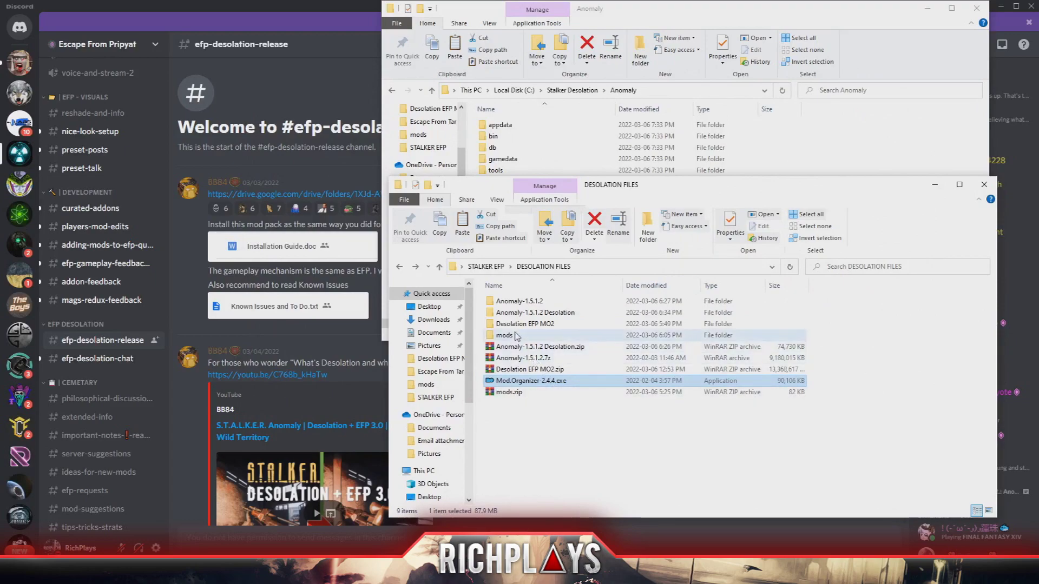
# Step: Copy all contents of the Anomaly-1.5.1.2 Desolation folder into C:\Stalker Desolation\Anomaly, replacing files with the same names
pyautogui.click(524, 408)
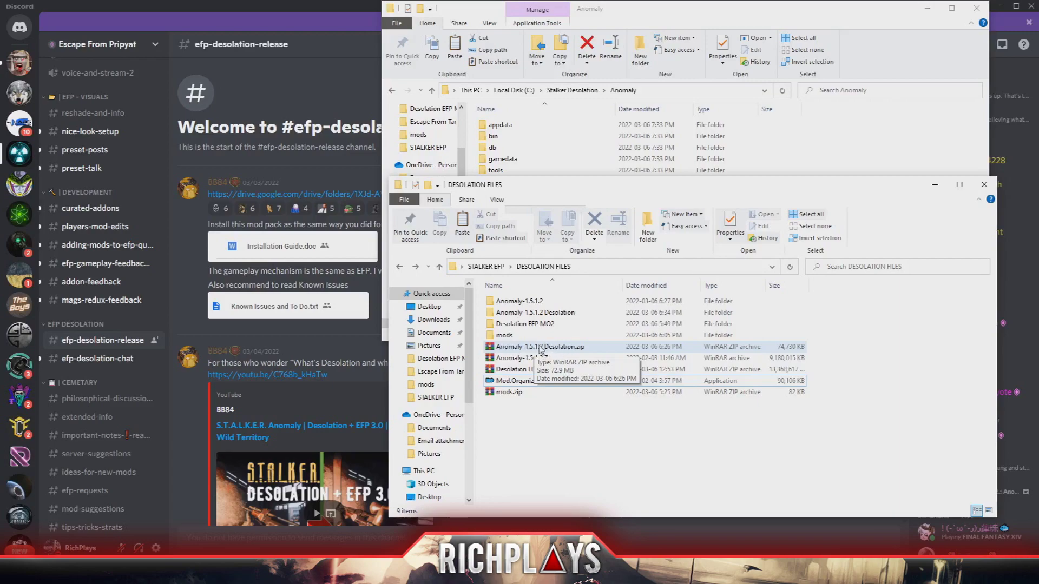
pyautogui.doubleClick(521, 312)
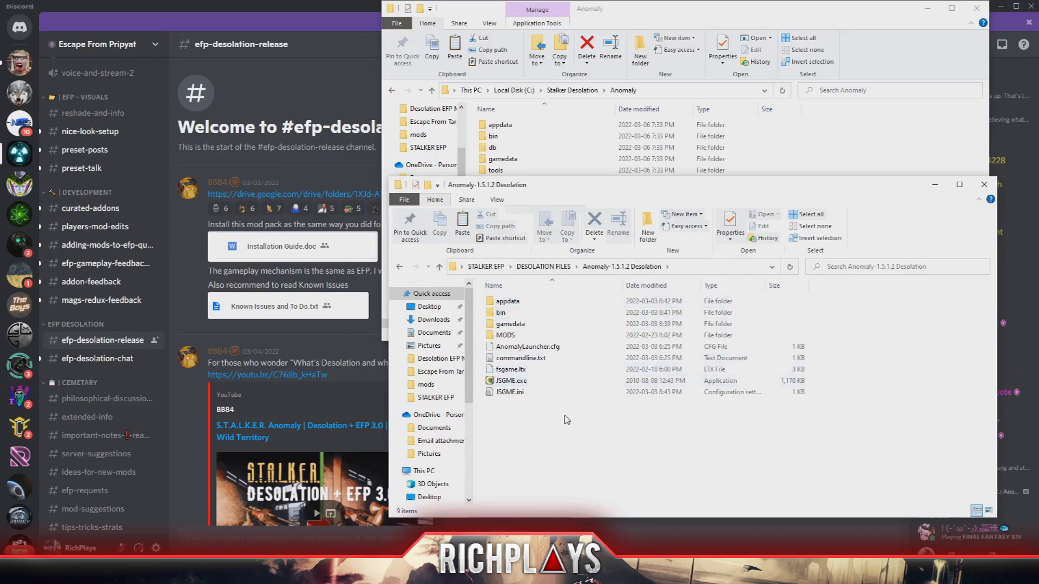
pyautogui.moveTo(566, 419); pyautogui.dragTo(500, 301)
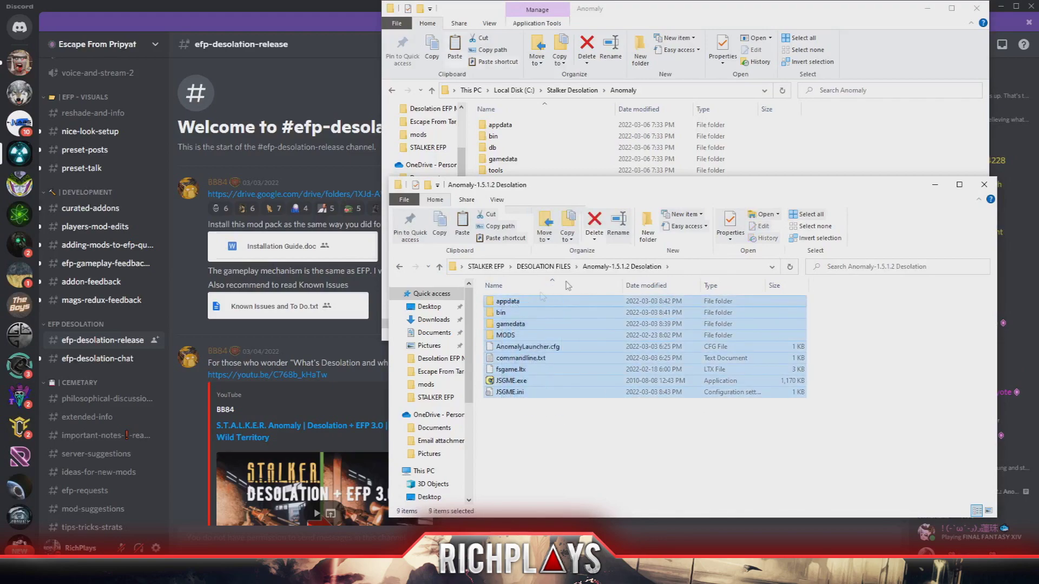
pyautogui.click(857, 156)
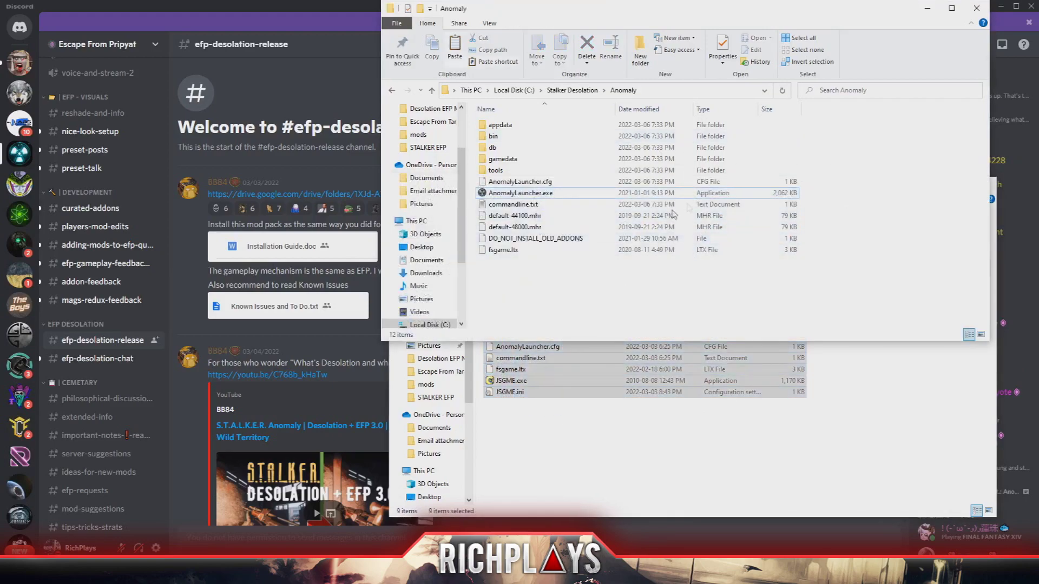
pyautogui.hotkey('ctrl', 'v')
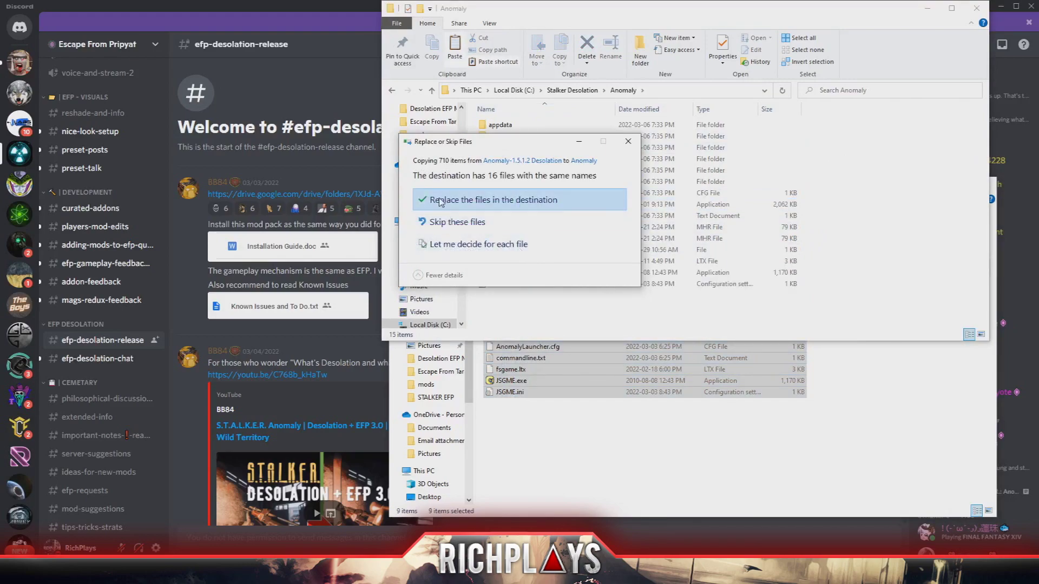
pyautogui.click(441, 201)
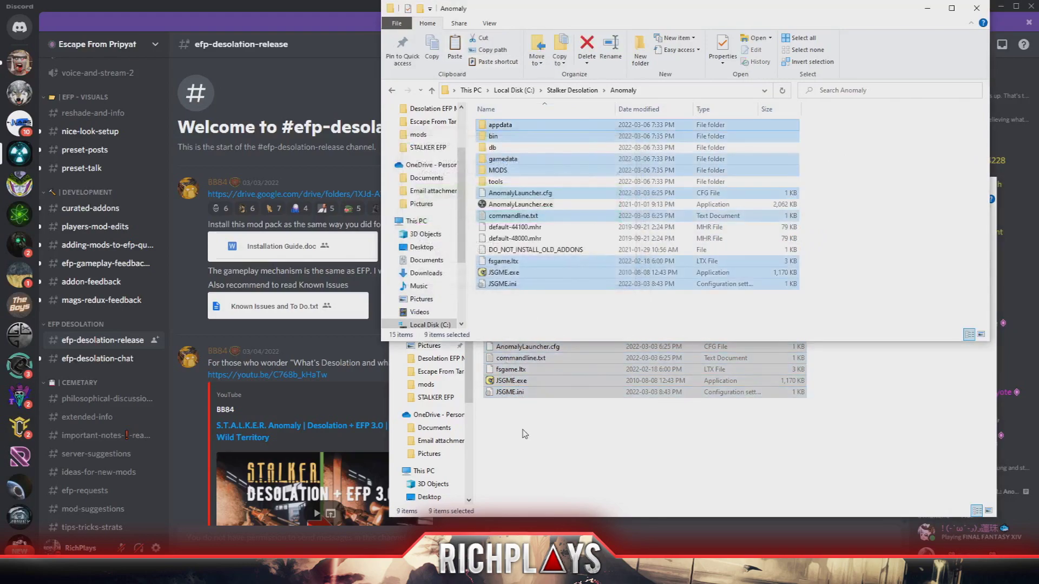
# Step: Copy the mods and profiles folders from Desolation EFP MO2 into C:\Stalker Desolation\MO2, replacing files with the same names
pyautogui.click(392, 91)
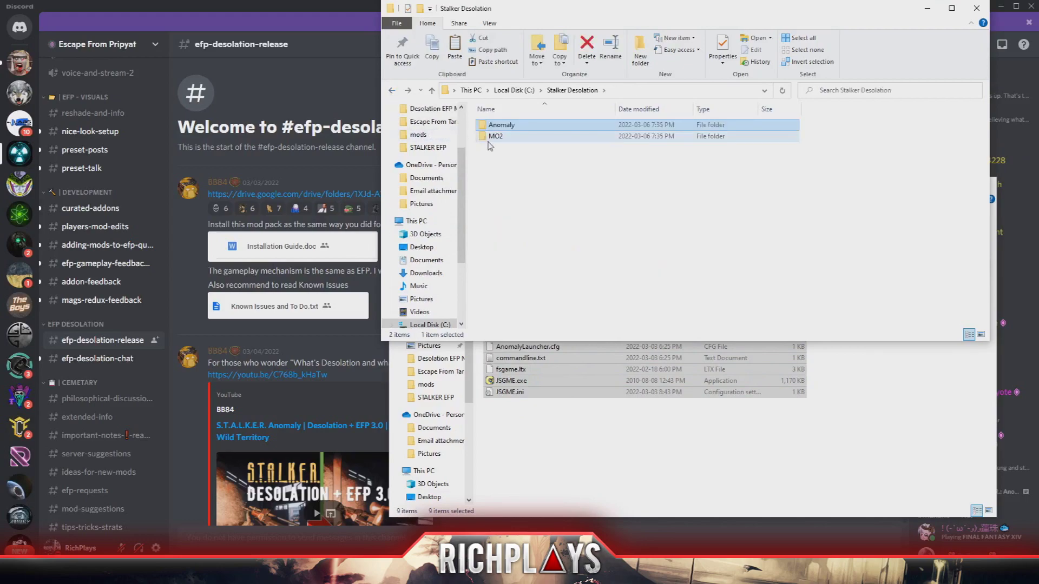
pyautogui.doubleClick(492, 137)
pyautogui.click(523, 381)
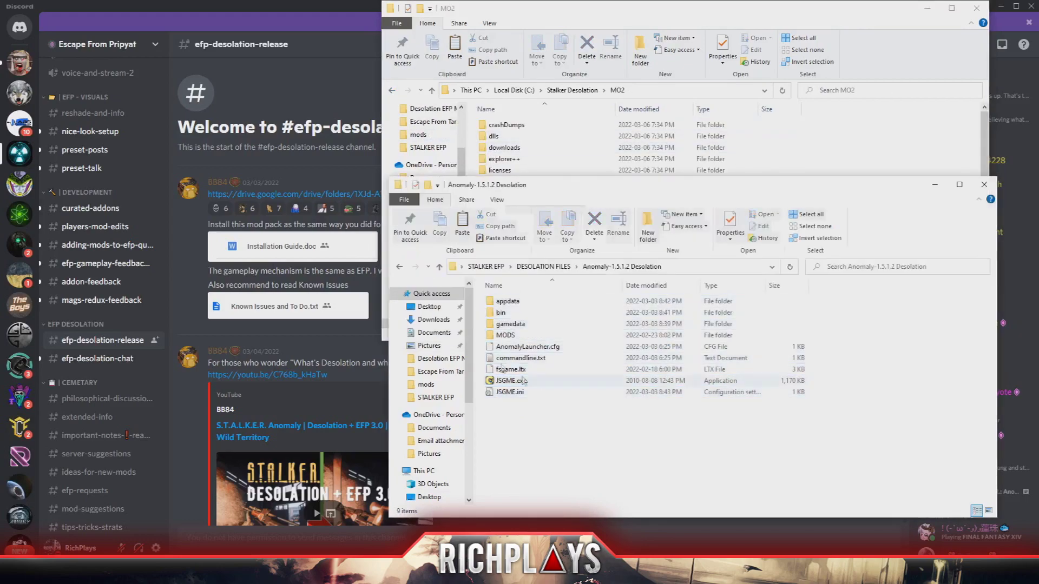
pyautogui.click(401, 268)
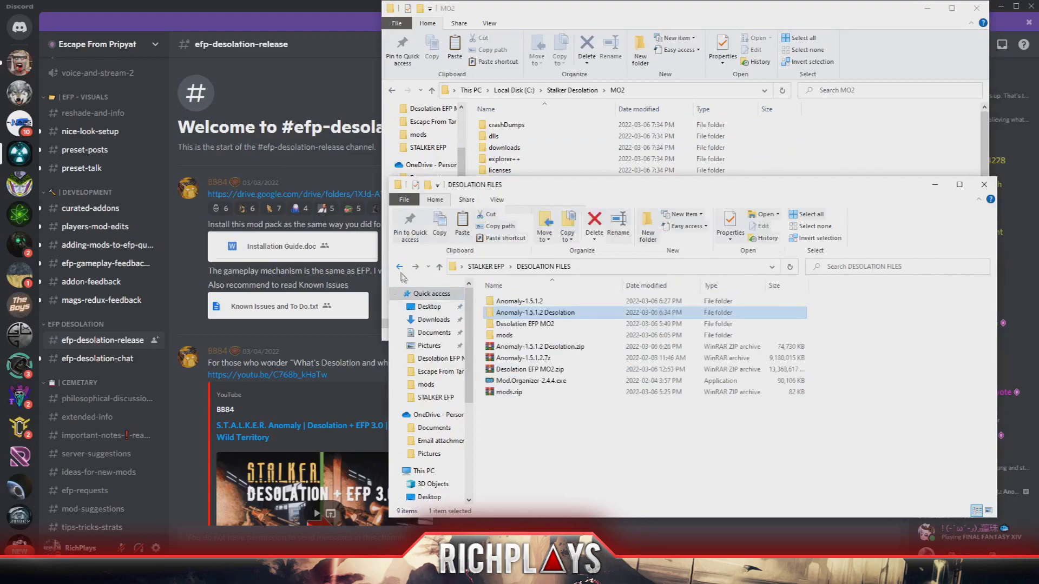
pyautogui.doubleClick(516, 325)
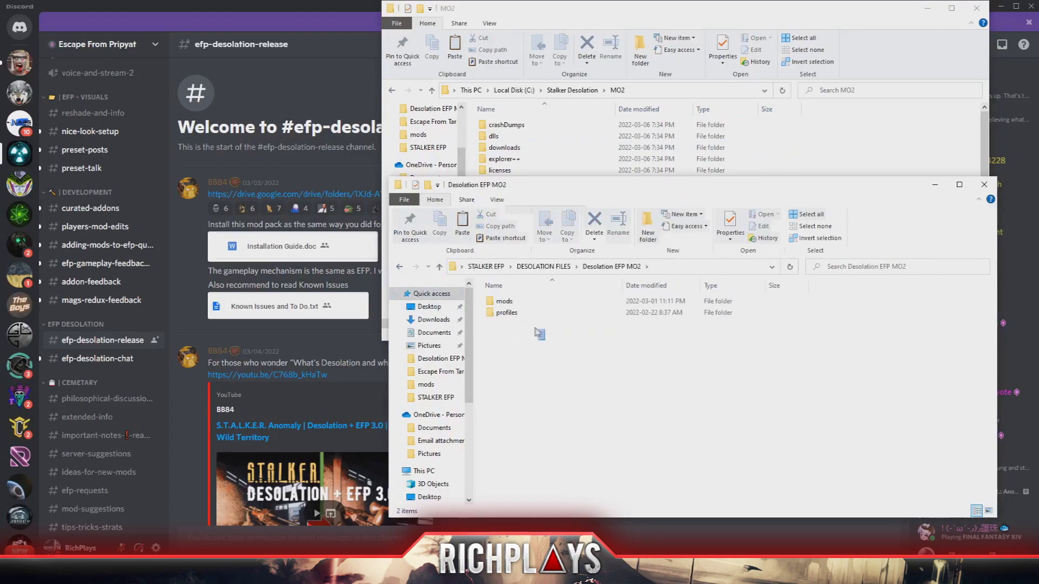
pyautogui.click(489, 313)
pyautogui.click(490, 304)
pyautogui.moveTo(533, 343); pyautogui.dragTo(504, 303)
pyautogui.click(840, 153)
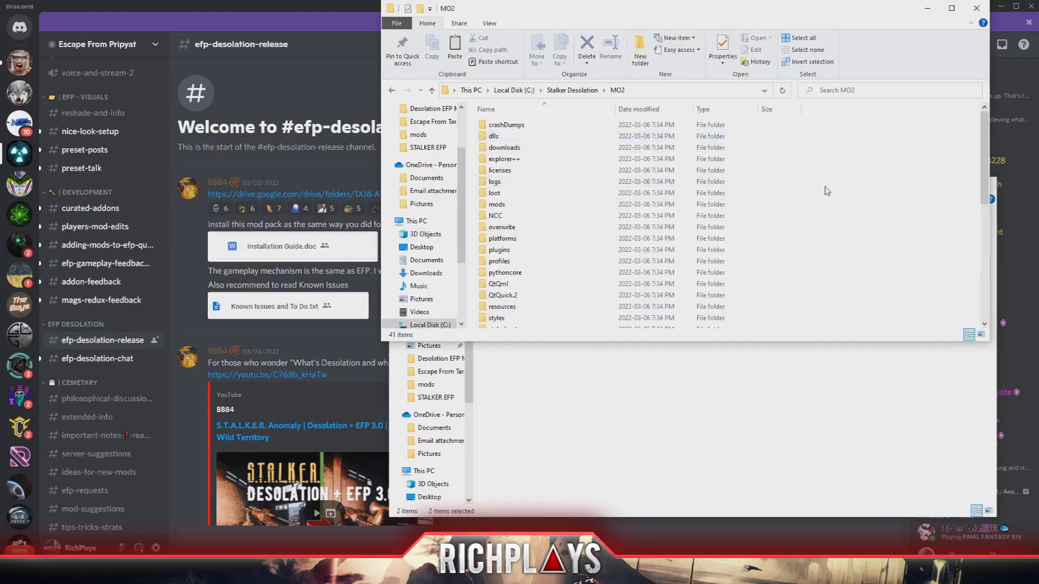
pyautogui.hotkey('ctrl', 'v')
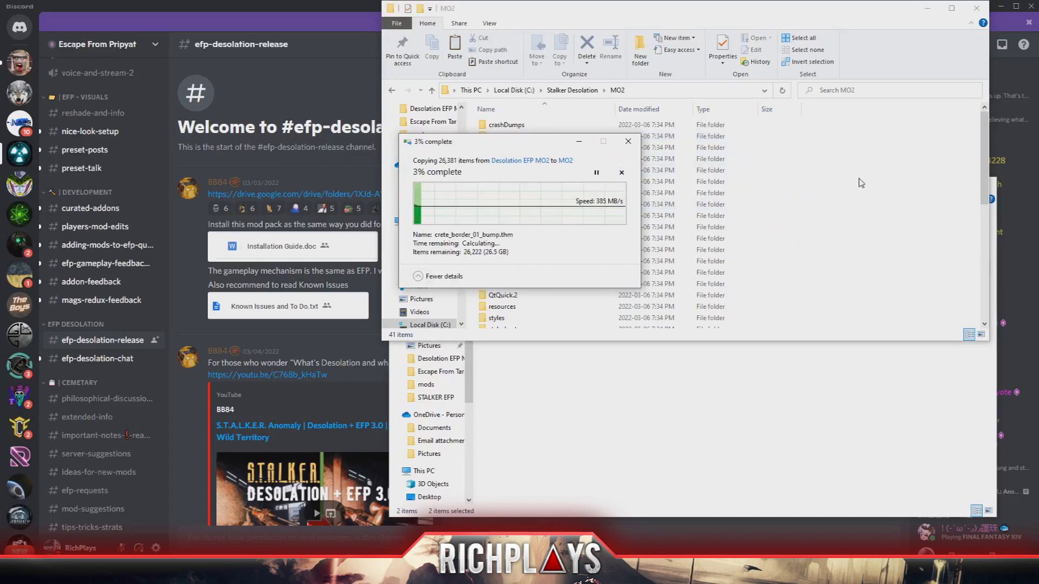
pyautogui.click(843, 397)
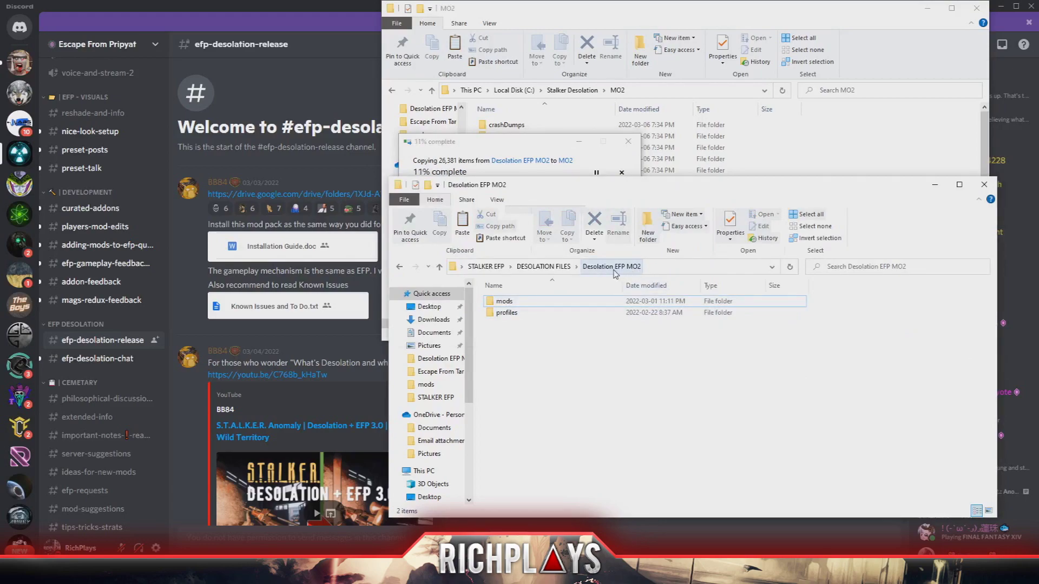
pyautogui.click(595, 165)
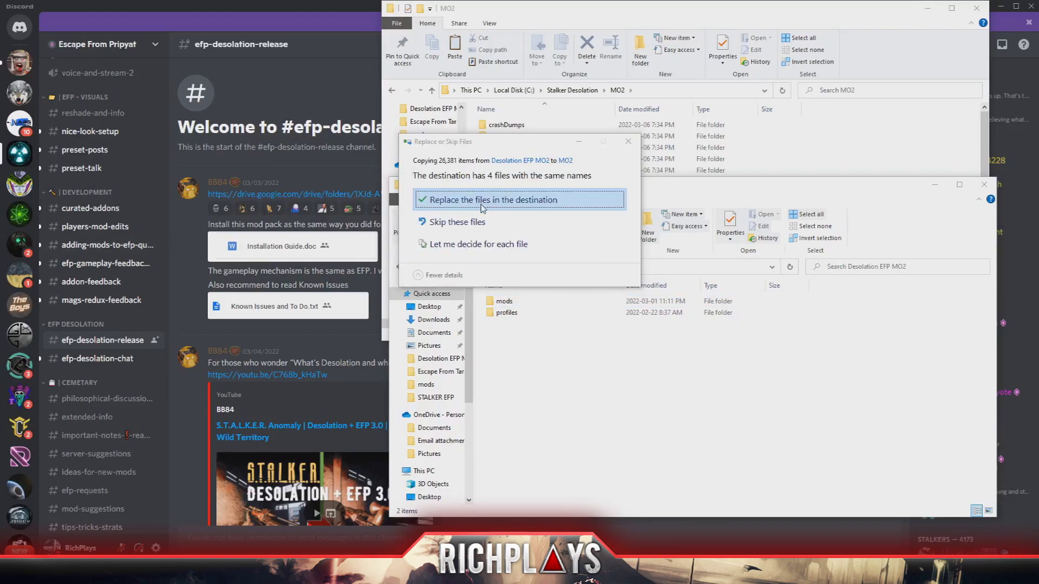
pyautogui.click(467, 201)
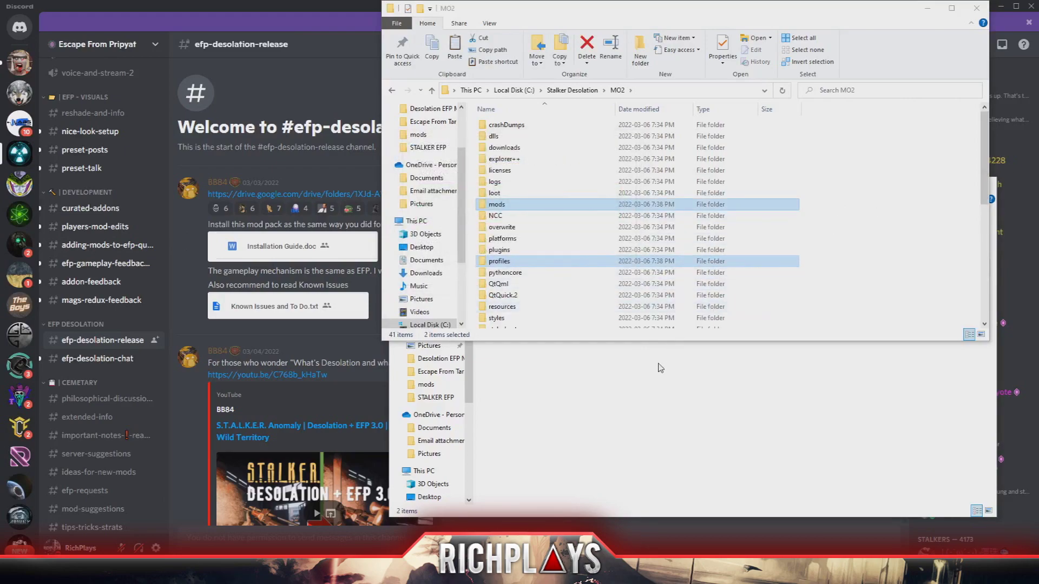
# Step: Copy the inner mods folder from DESOLATION FILES\mods into C:\Stalker Desolation\MO2, replacing files with the same names
pyautogui.click(633, 380)
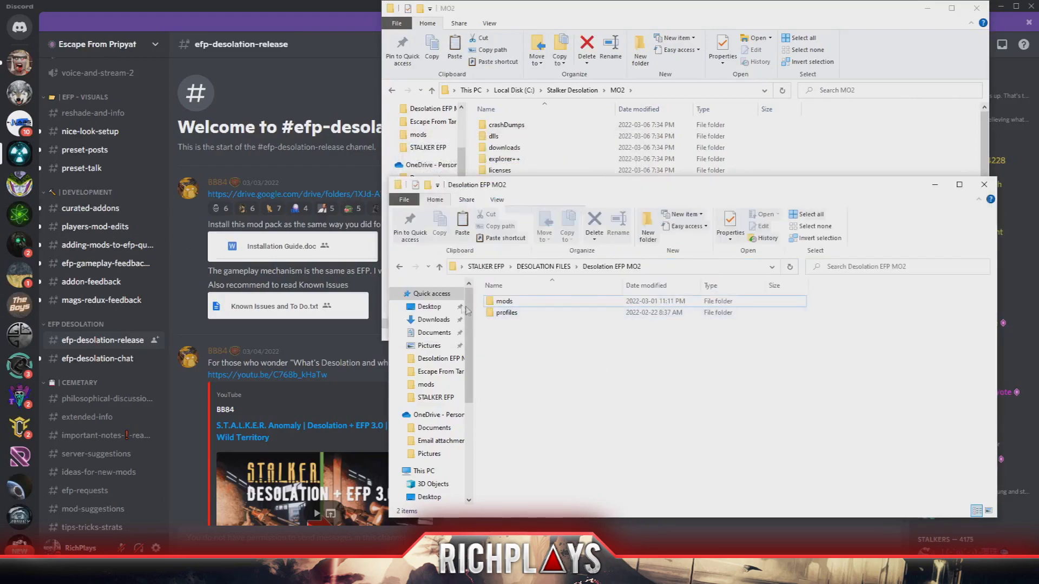
pyautogui.click(399, 267)
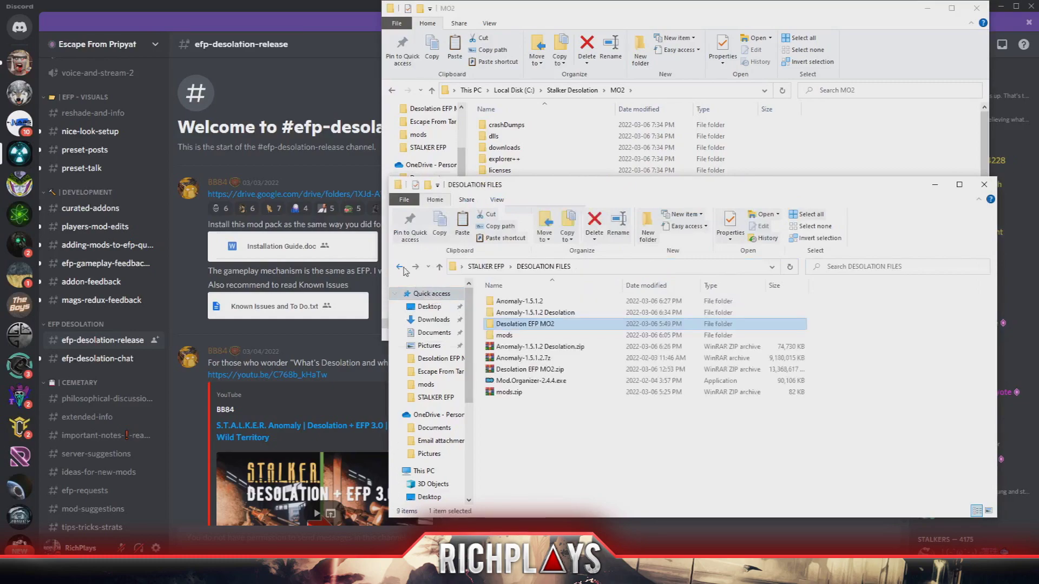
pyautogui.click(523, 393)
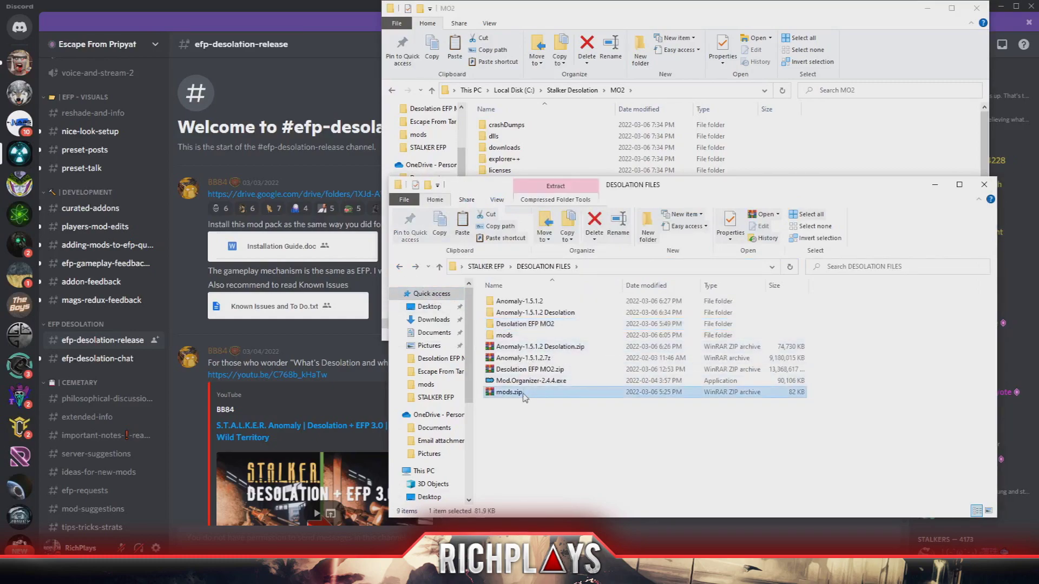
pyautogui.doubleClick(503, 336)
pyautogui.click(506, 305)
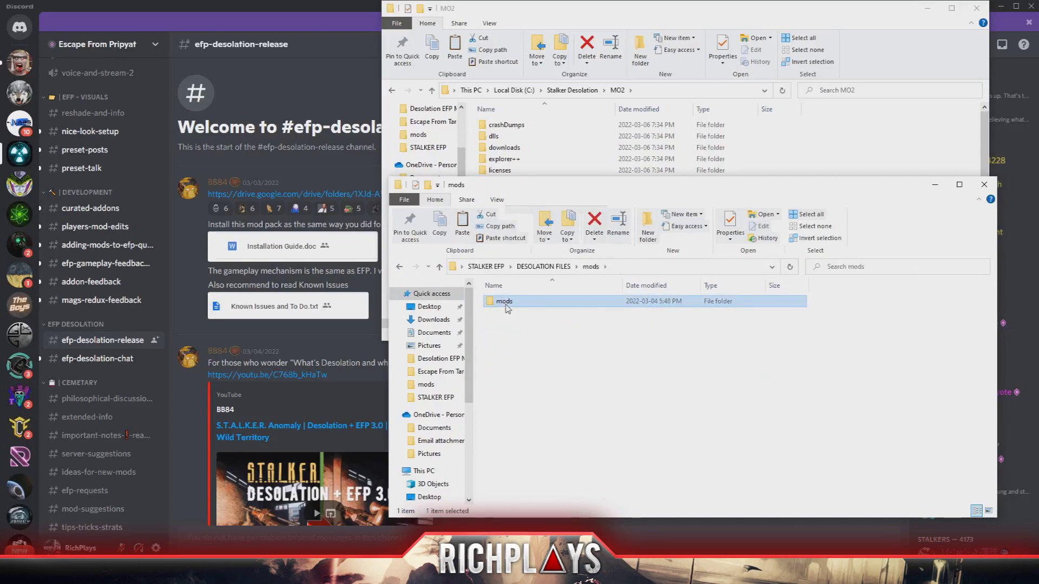
pyautogui.click(837, 143)
pyautogui.moveTo(572, 134); pyautogui.dragTo(823, 205)
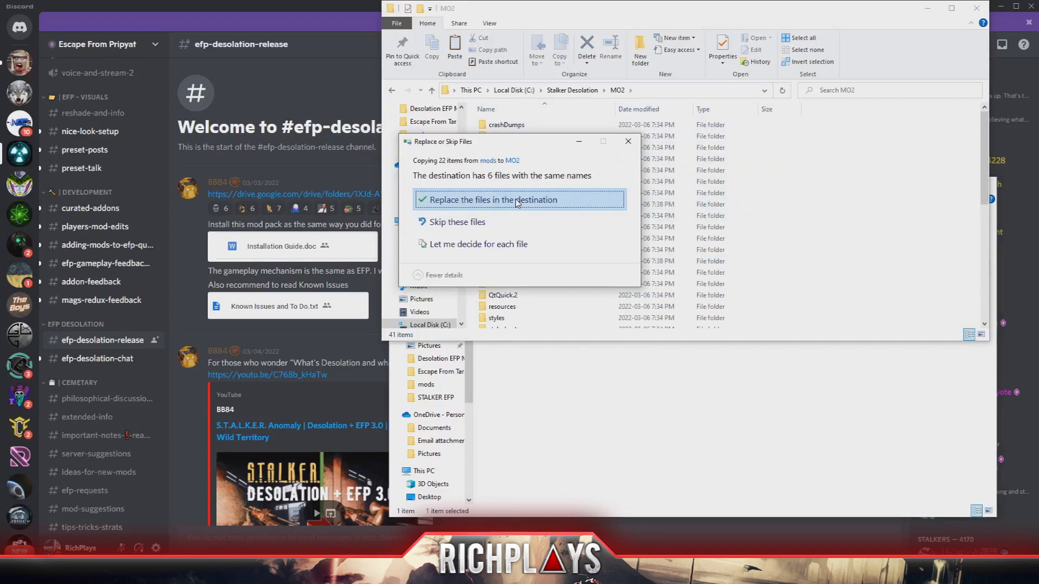
pyautogui.click(517, 201)
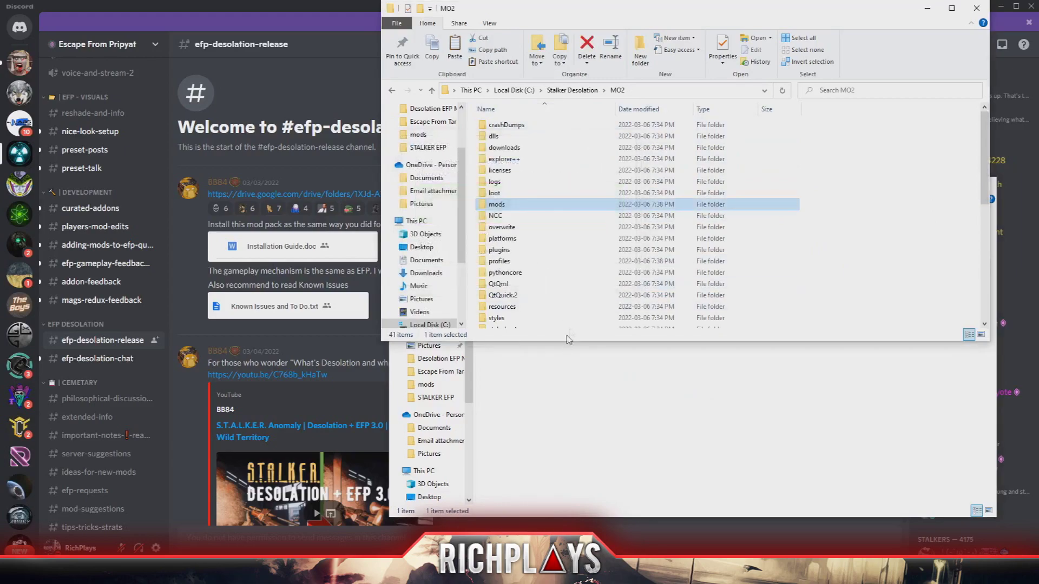
# Step: Launch ModOrganizer.exe from the MO2 folder and switch the active profile to Desolation+EFP
pyautogui.click(851, 239)
pyautogui.scroll(-6, 850, 240)
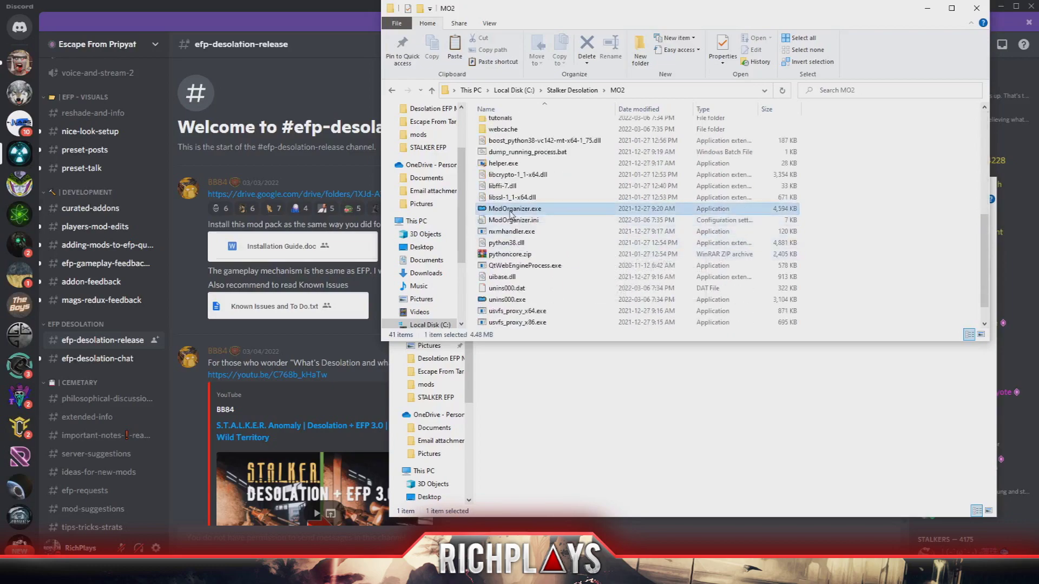
pyautogui.click(512, 211)
pyautogui.doubleClick(511, 211)
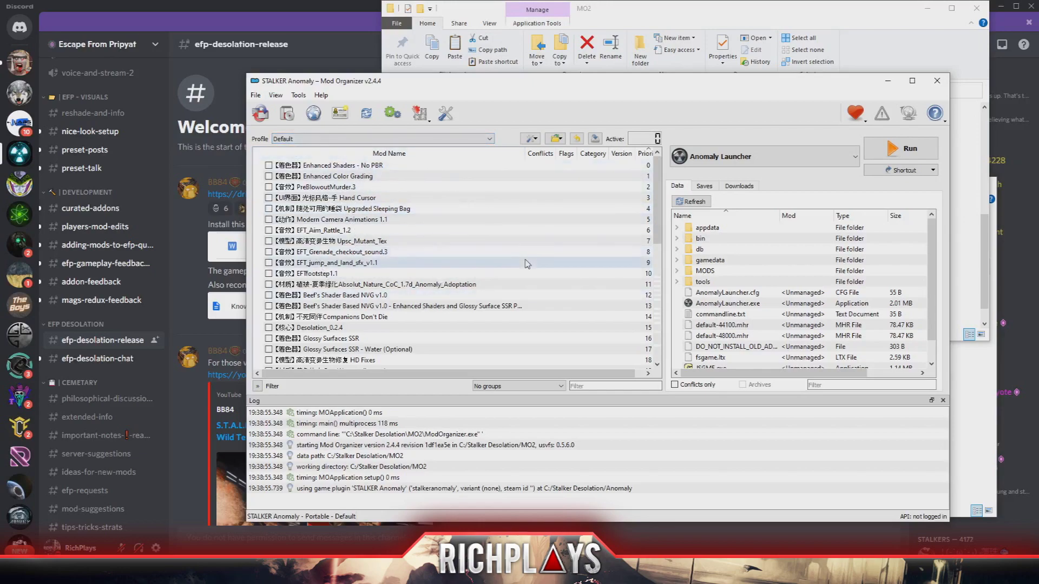
pyautogui.scroll(-6, 487, 260)
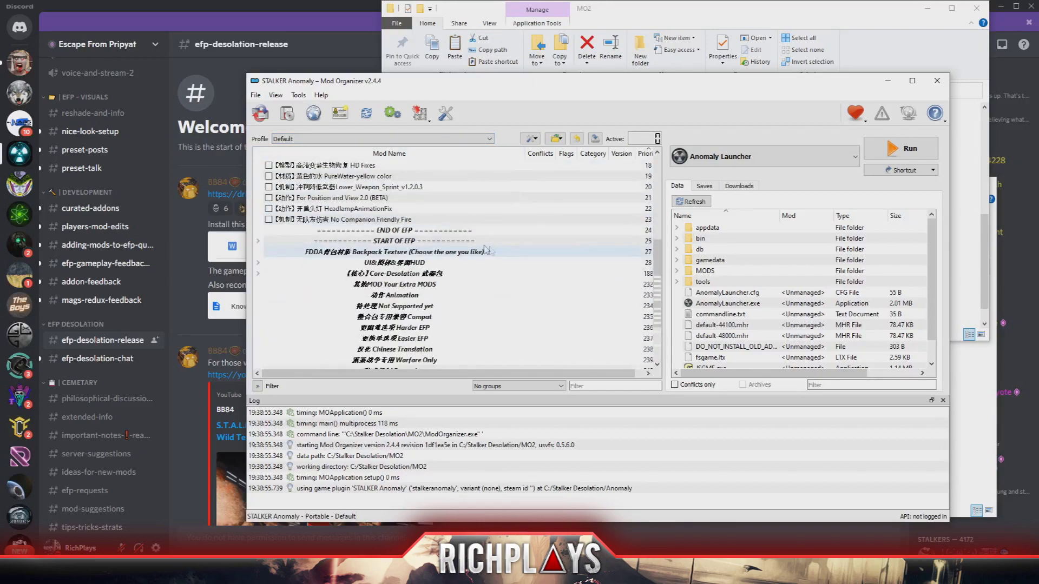
pyautogui.click(296, 140)
pyautogui.click(295, 162)
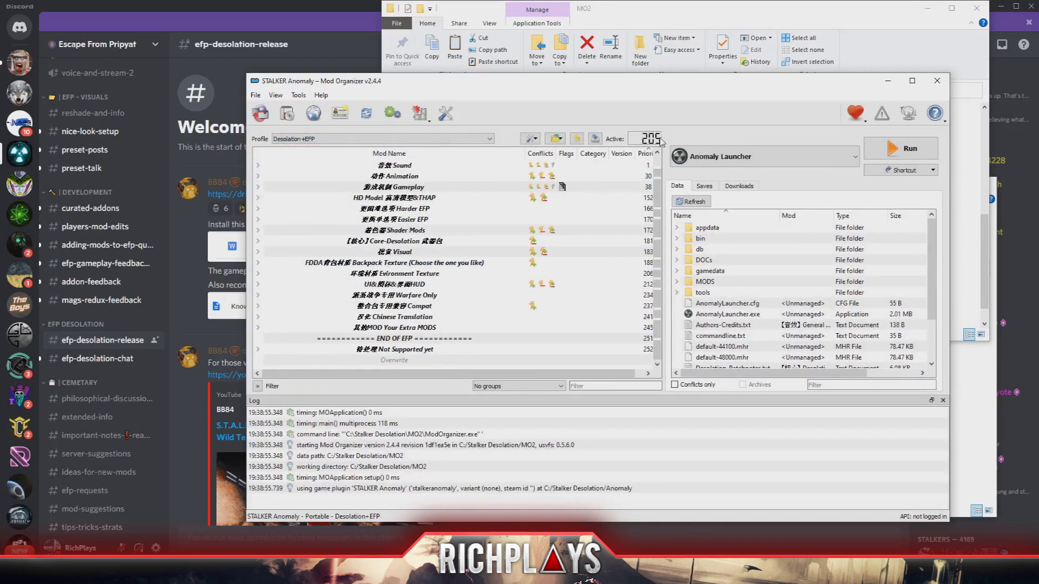
# Step: Set the program to run in Mod Organizer to Anomaly (DX11-AVX)
pyautogui.moveTo(661, 141)
pyautogui.click(714, 158)
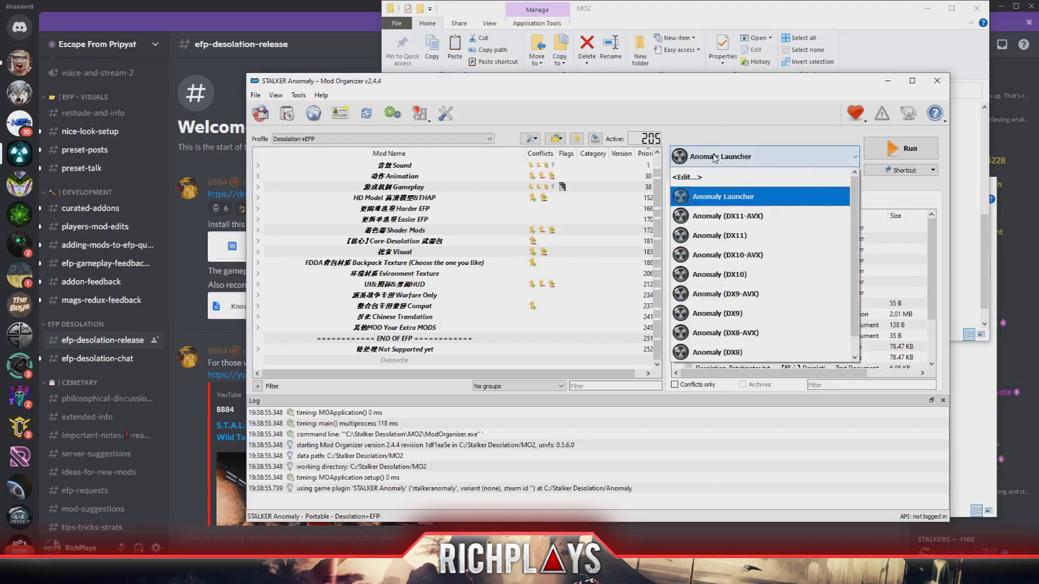
pyautogui.click(706, 217)
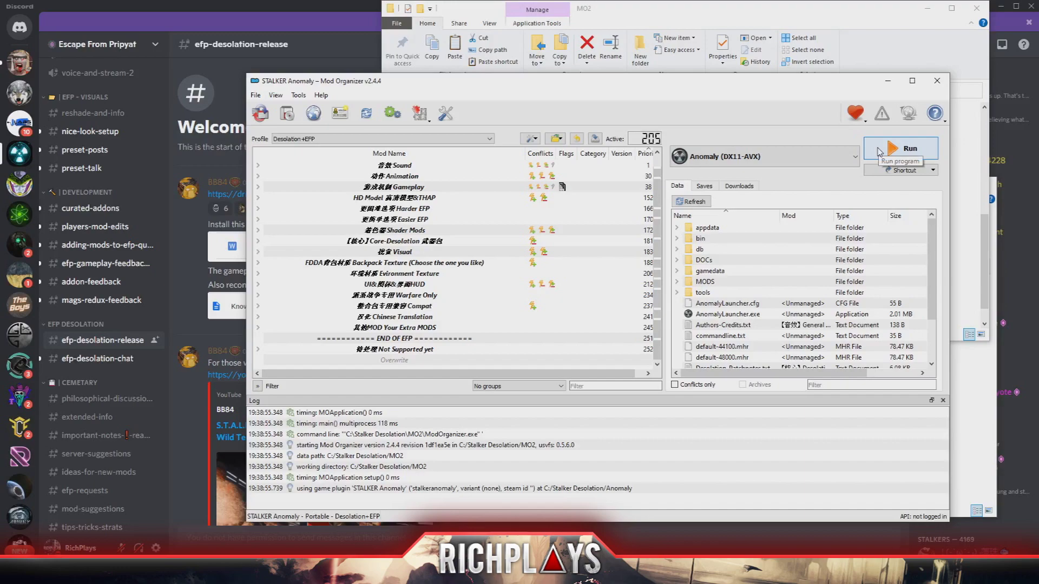
# Step: Launch the game and apply video settings with Fullscreen screen mode and a higher resolution, acknowledging the restart notice
pyautogui.click(879, 152)
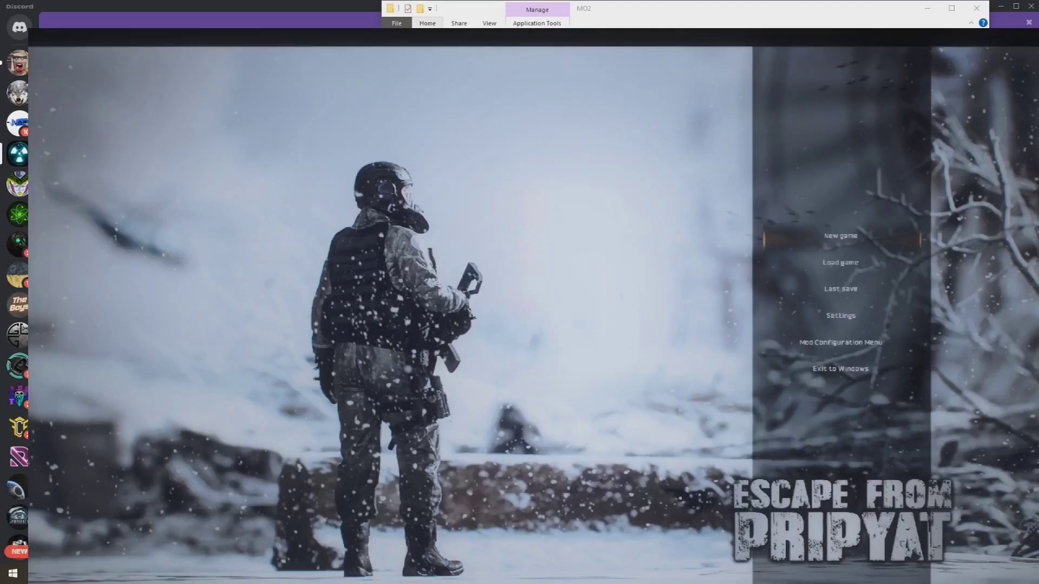
pyautogui.click(829, 322)
pyautogui.click(737, 291)
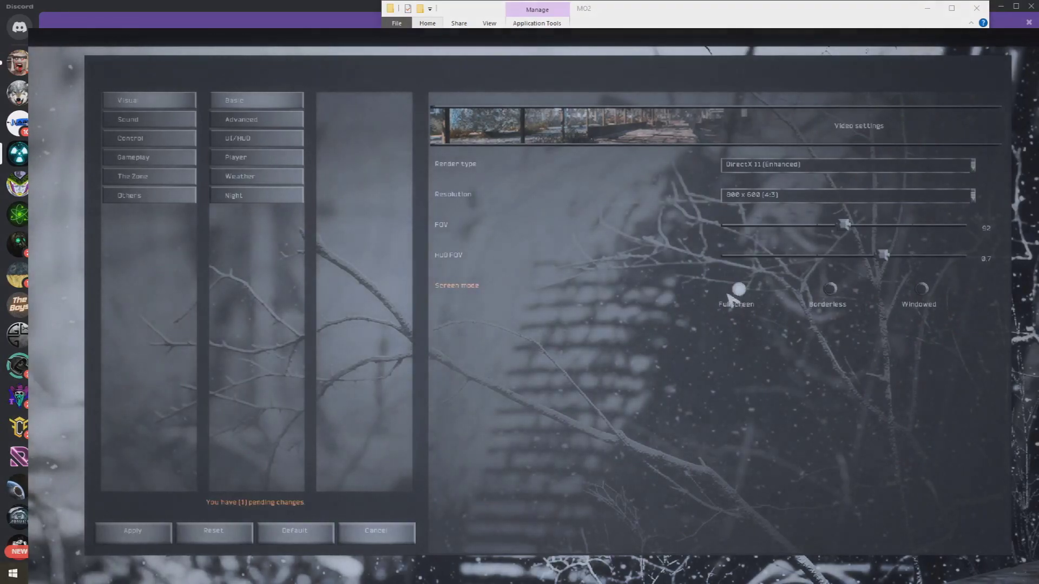
pyautogui.click(757, 196)
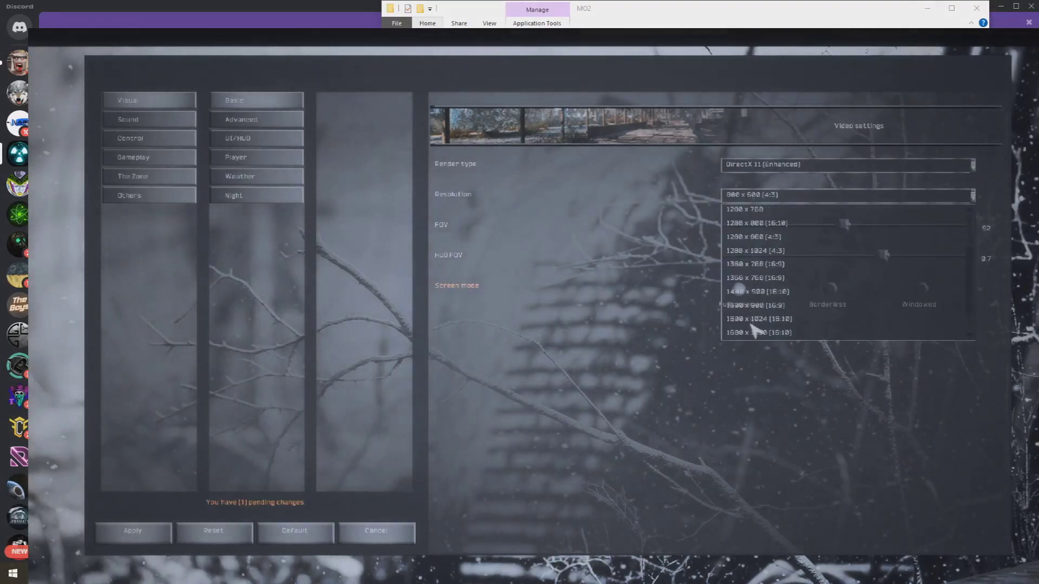
pyautogui.scroll(-1, 747, 335)
pyautogui.click(742, 331)
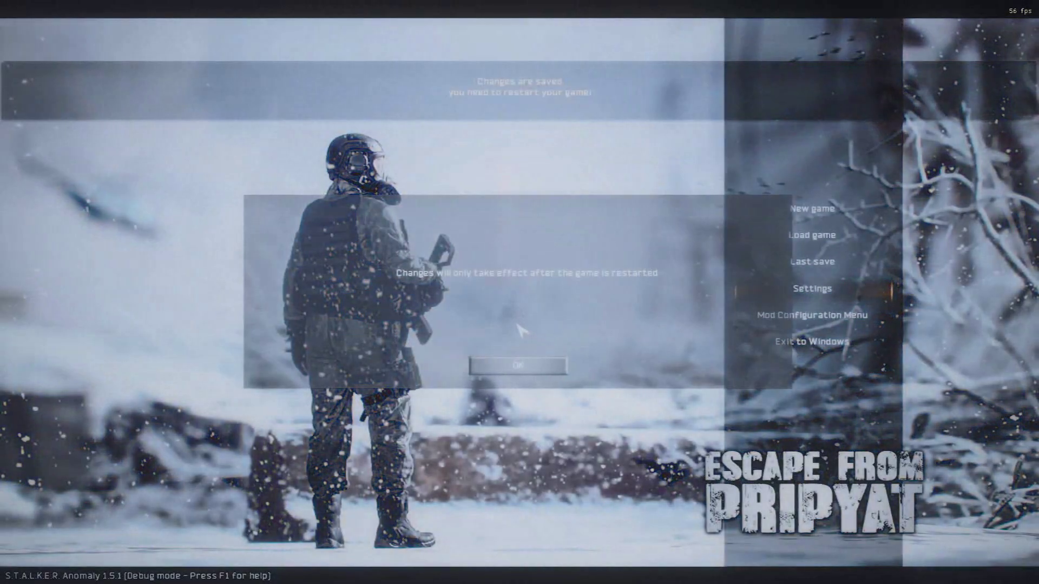
pyautogui.click(518, 366)
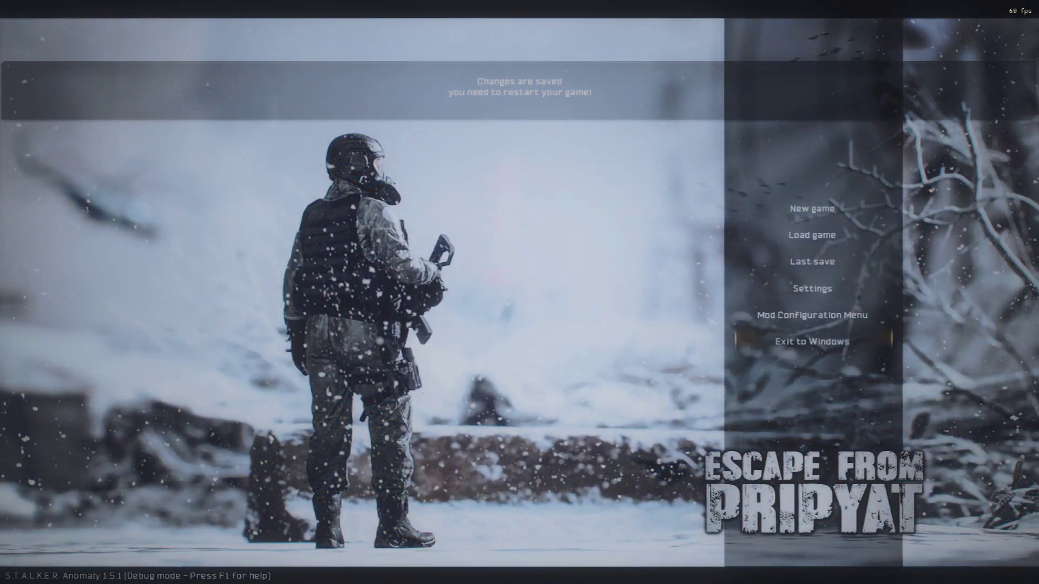
# Step: Look through the list of configurable addons in the Mod Configuration Menu, leaving it without making changes
pyautogui.click(812, 319)
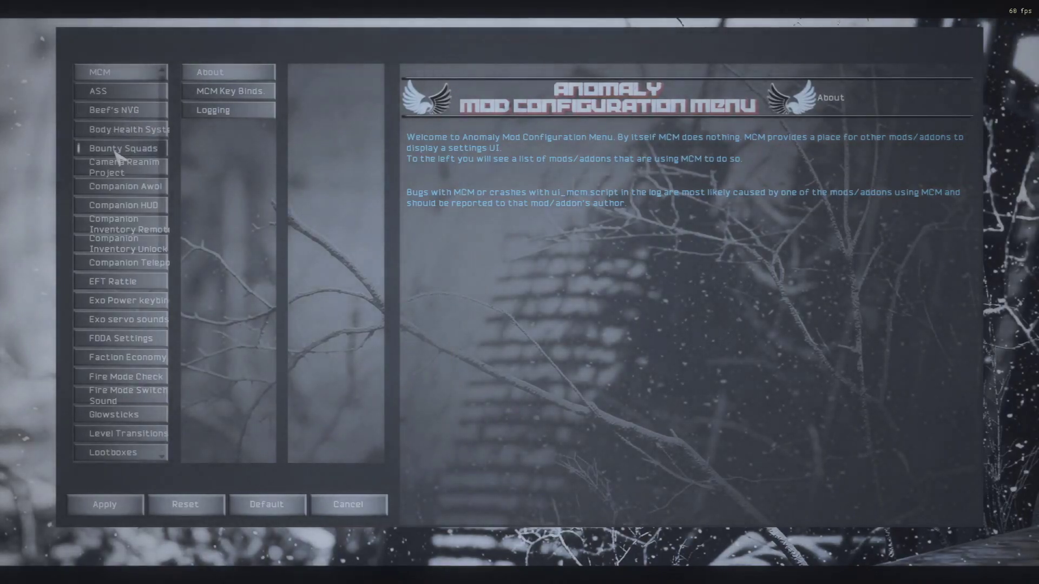
pyautogui.scroll(-3, 118, 217)
pyautogui.scroll(-5, 118, 216)
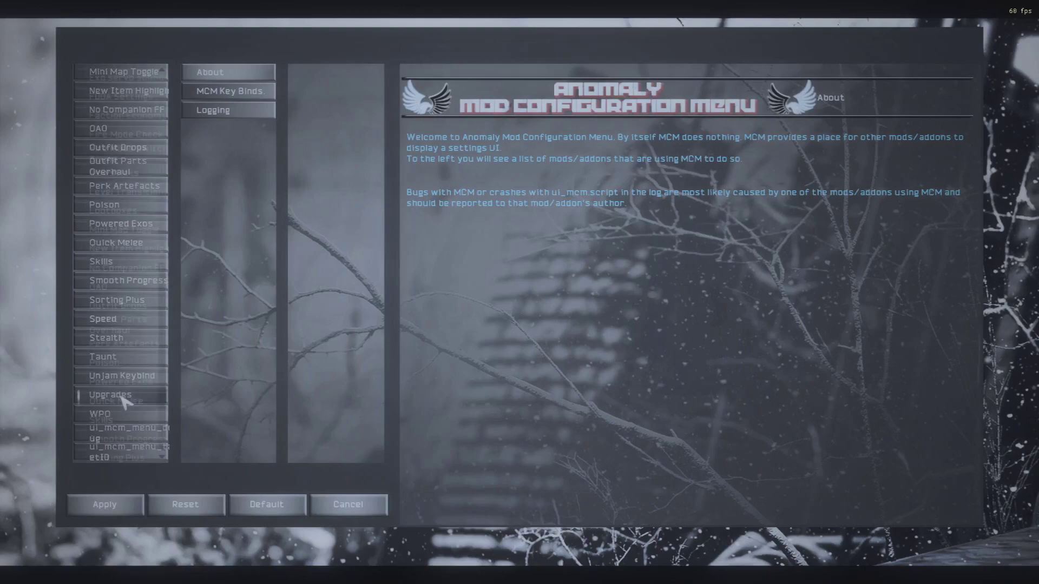
pyautogui.scroll(8, 120, 398)
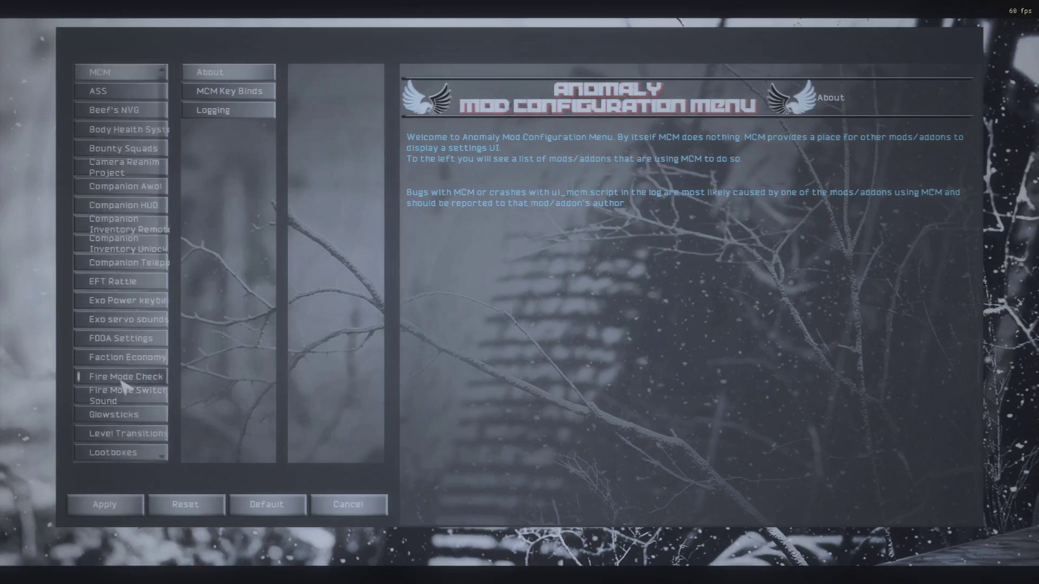
pyautogui.click(356, 506)
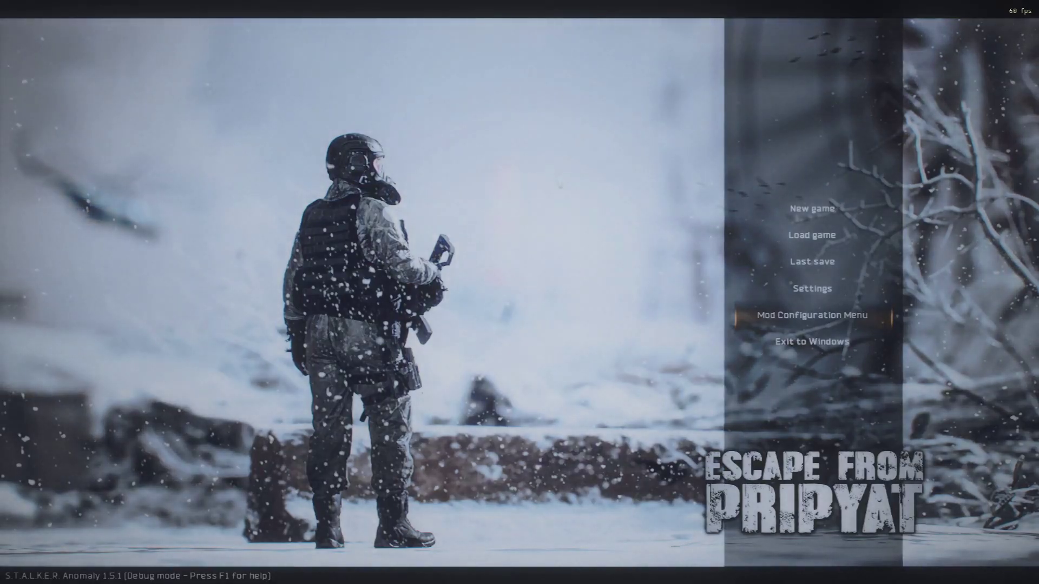